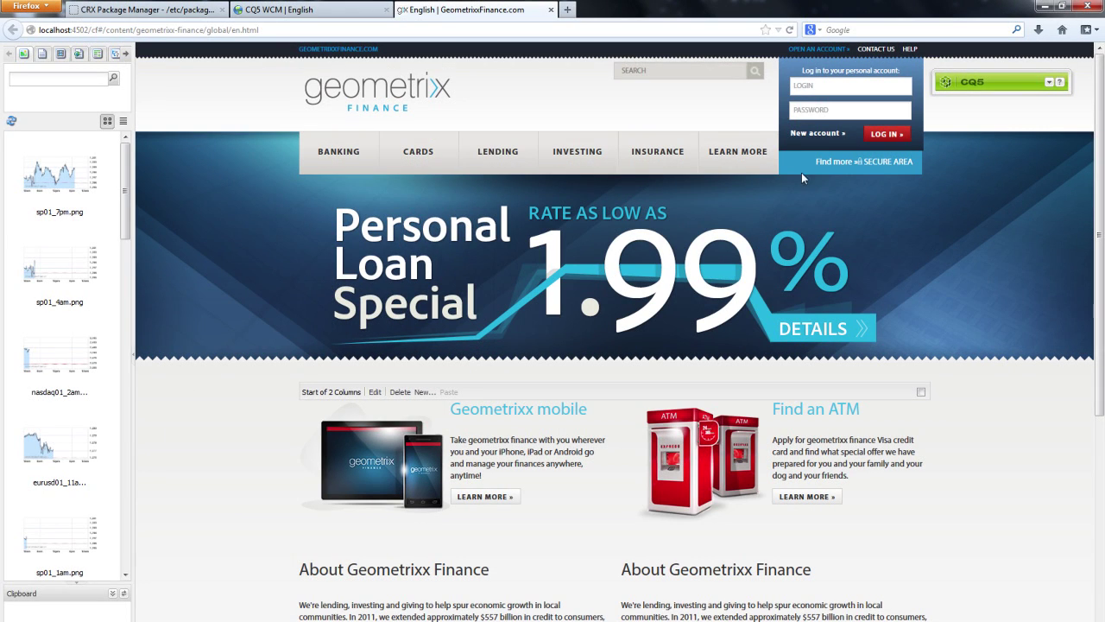
Open the Annuities Explained webinar from Learn More > Webinars in the Geometrixx Finance navigation.
mouse_move(762, 166)
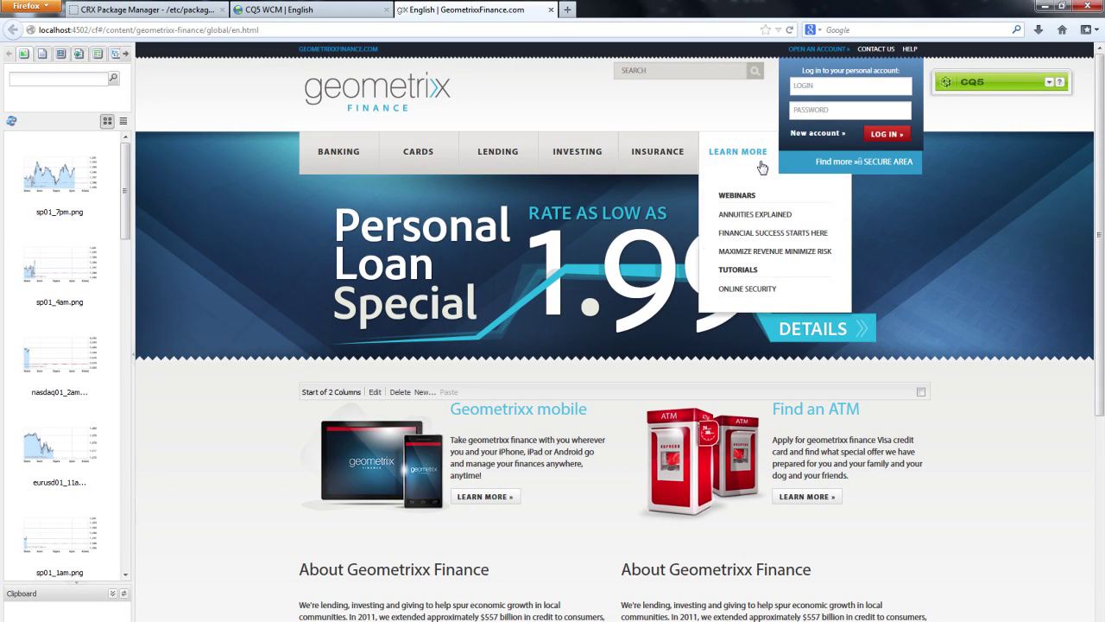
left_click(772, 216)
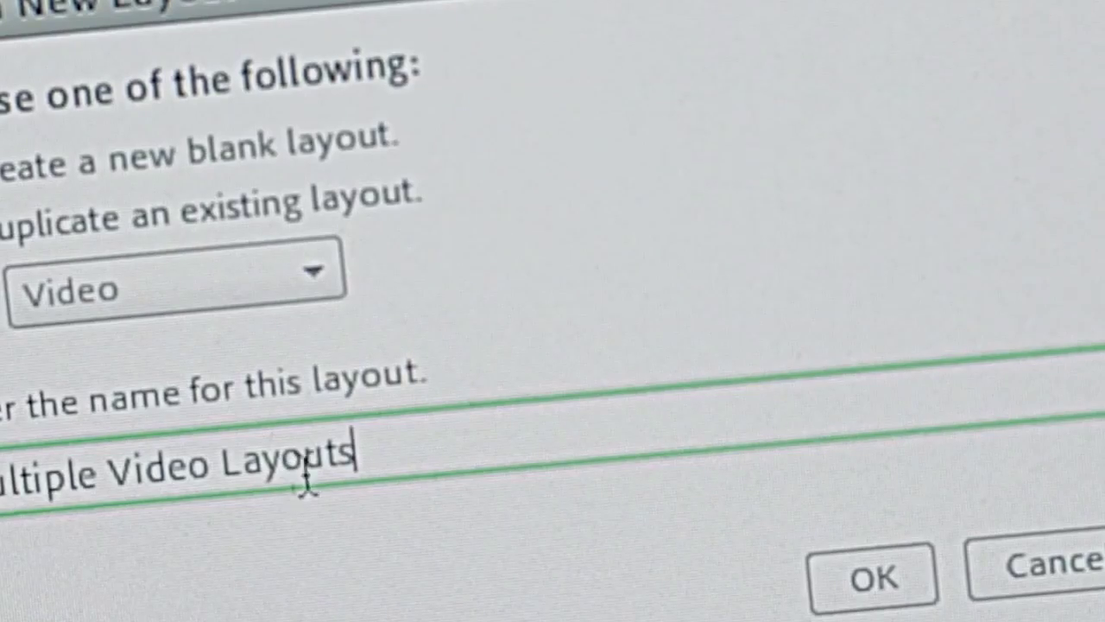
Confirm the dialog and expand the AdobeExperienceManagerWebinarsIntegration-1.0.zip package details in CRX Package Manager.
left_click(907, 577)
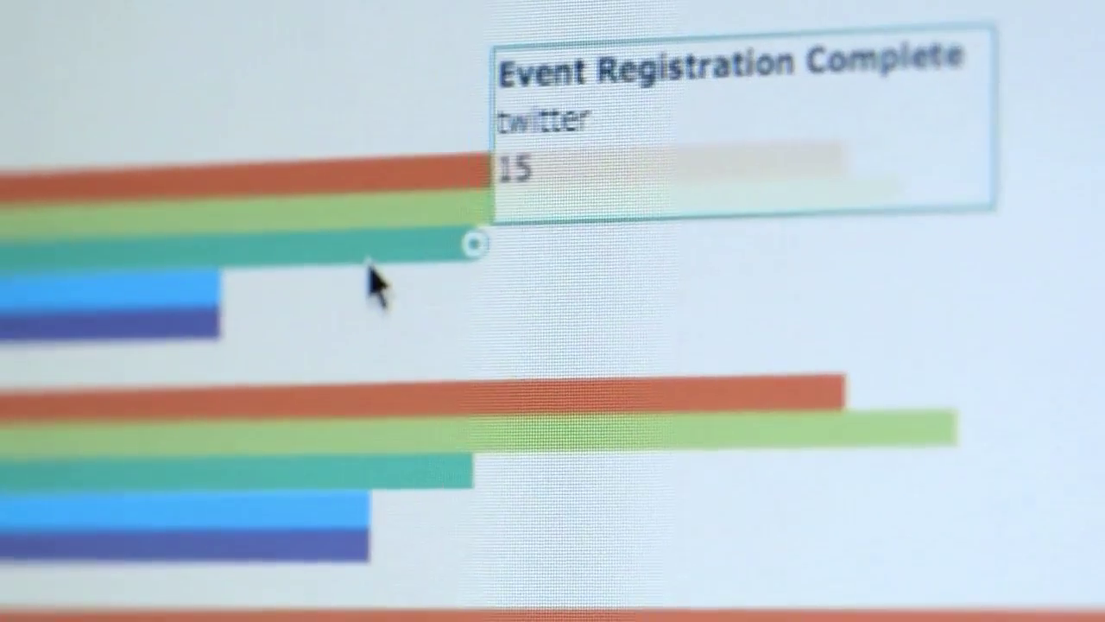
mouse_move(279, 289)
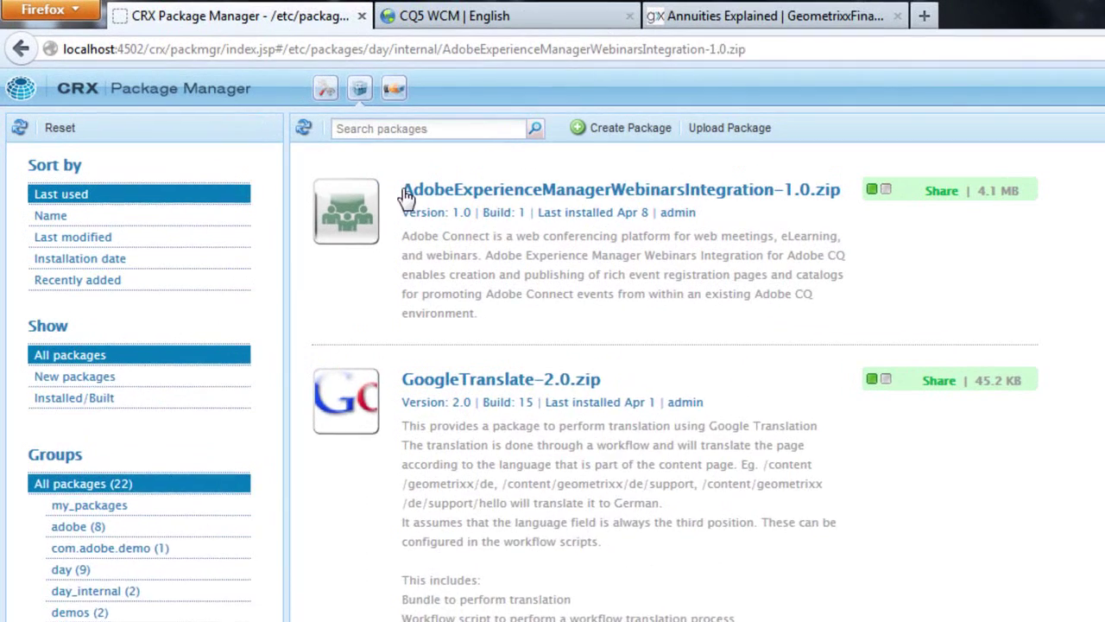
left_click_drag(406, 197, 804, 202)
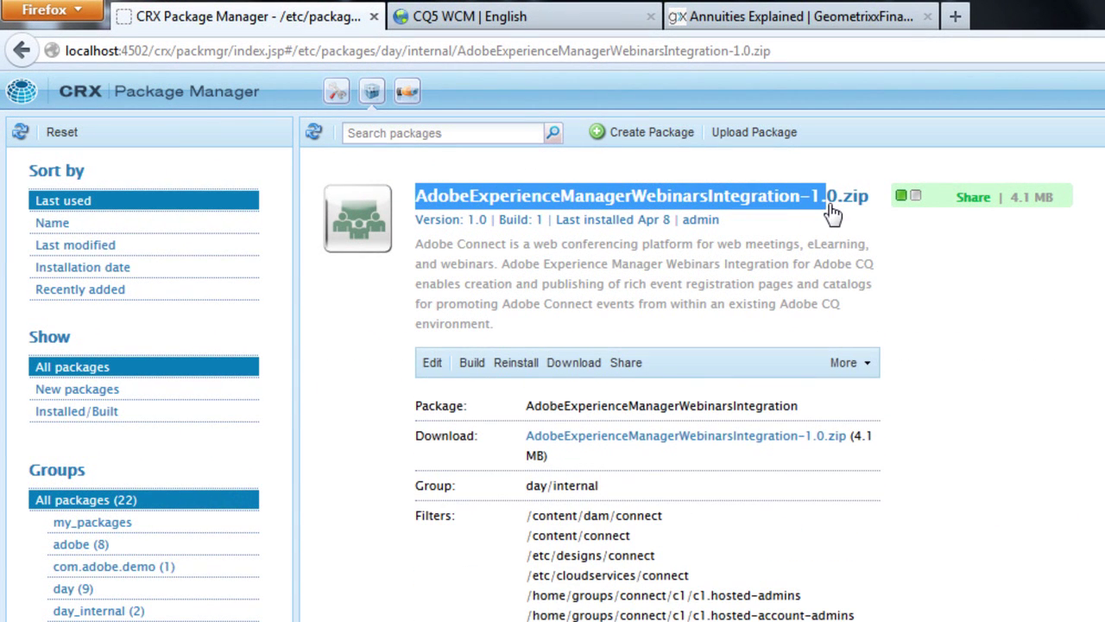
left_click(1019, 285)
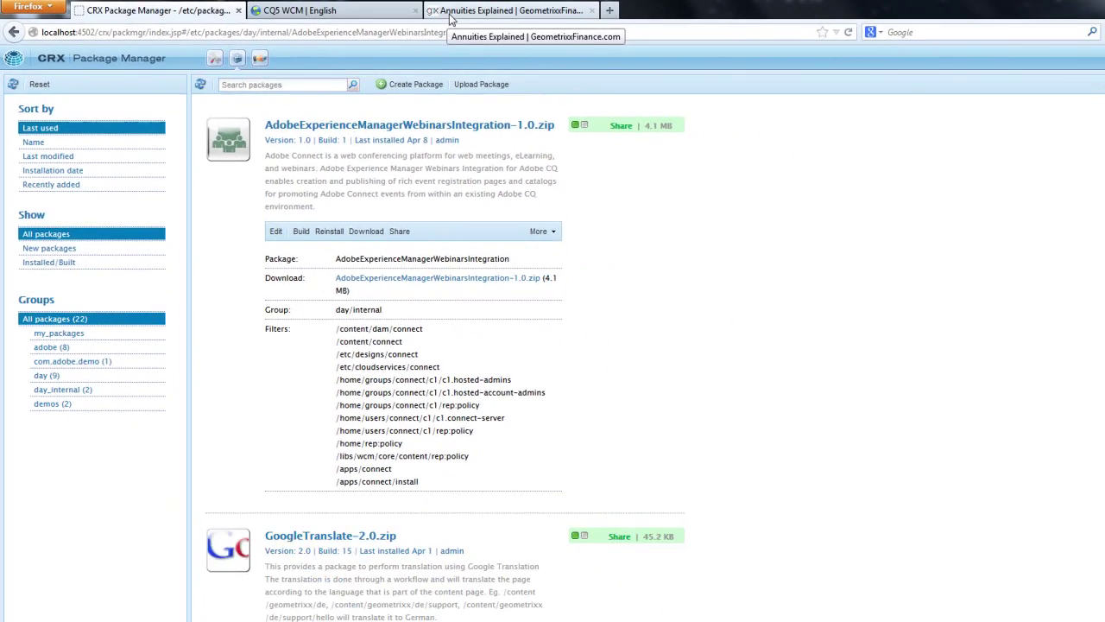
Return to the Annuities Explained page and go to the Geometrixx Finance Webinars page under Learn More.
left_click(705, 26)
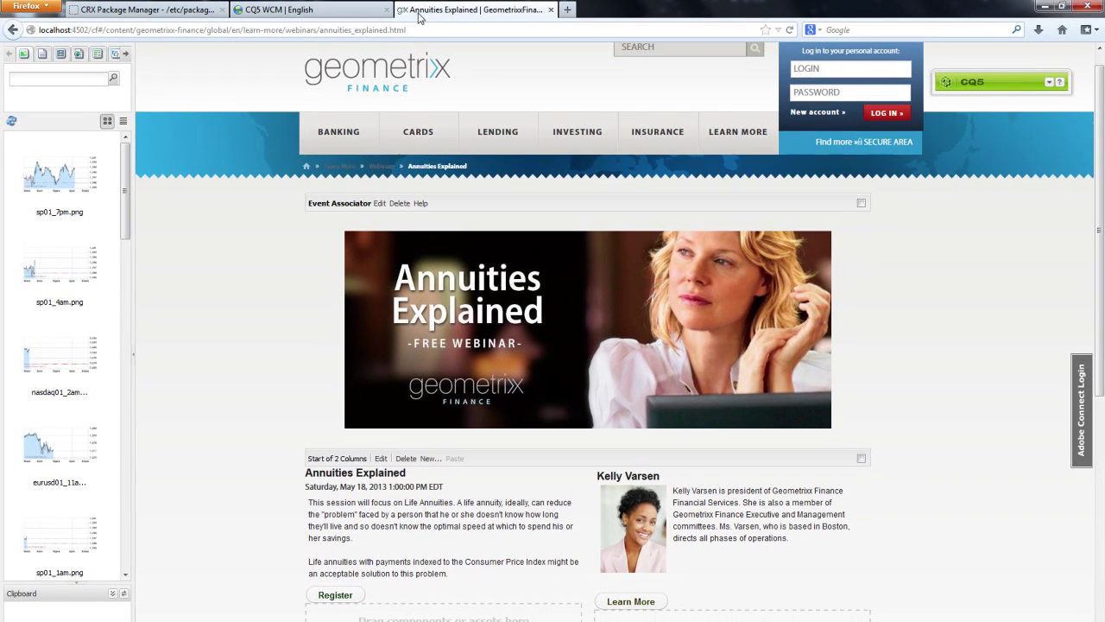
mouse_move(745, 136)
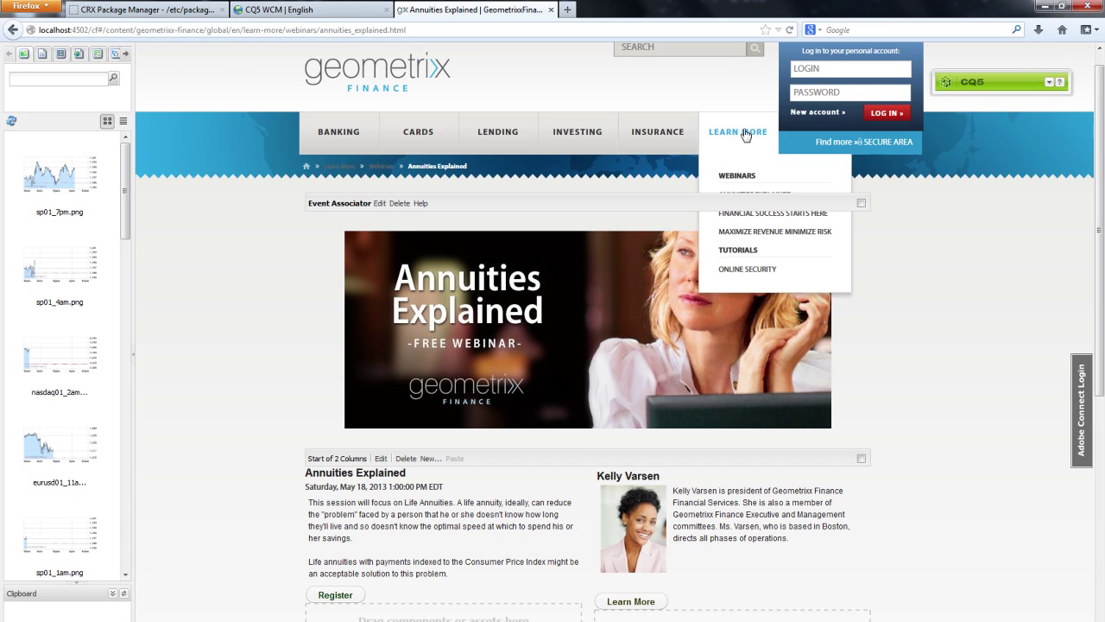
left_click(738, 177)
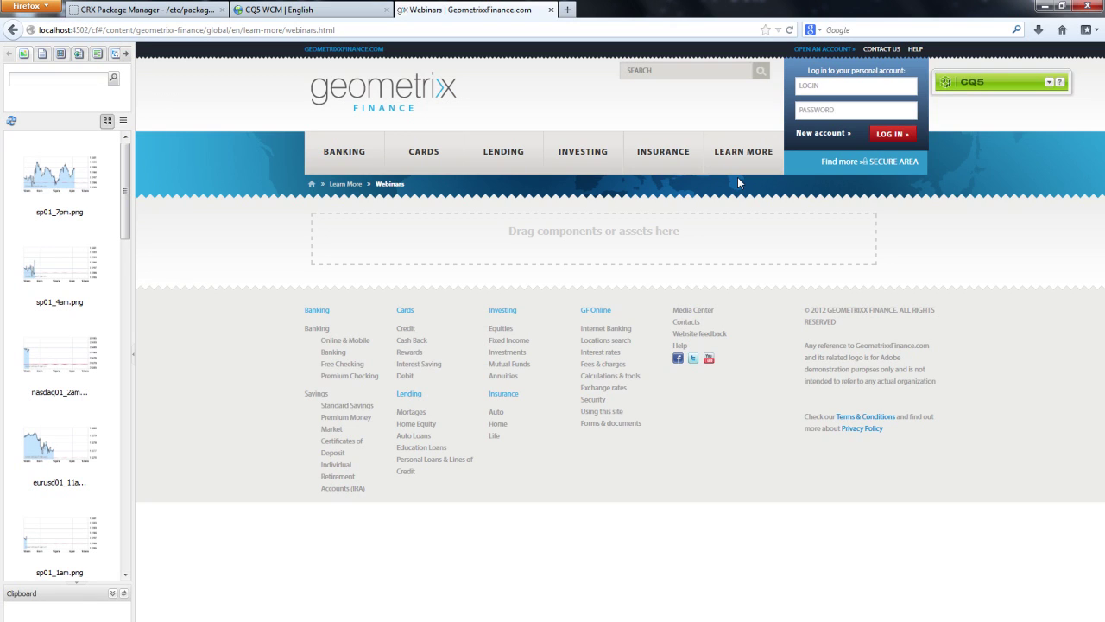
Place an Event Carousel from the Sidekick's Adobe Connect components on the empty Webinars page.
left_click(1049, 84)
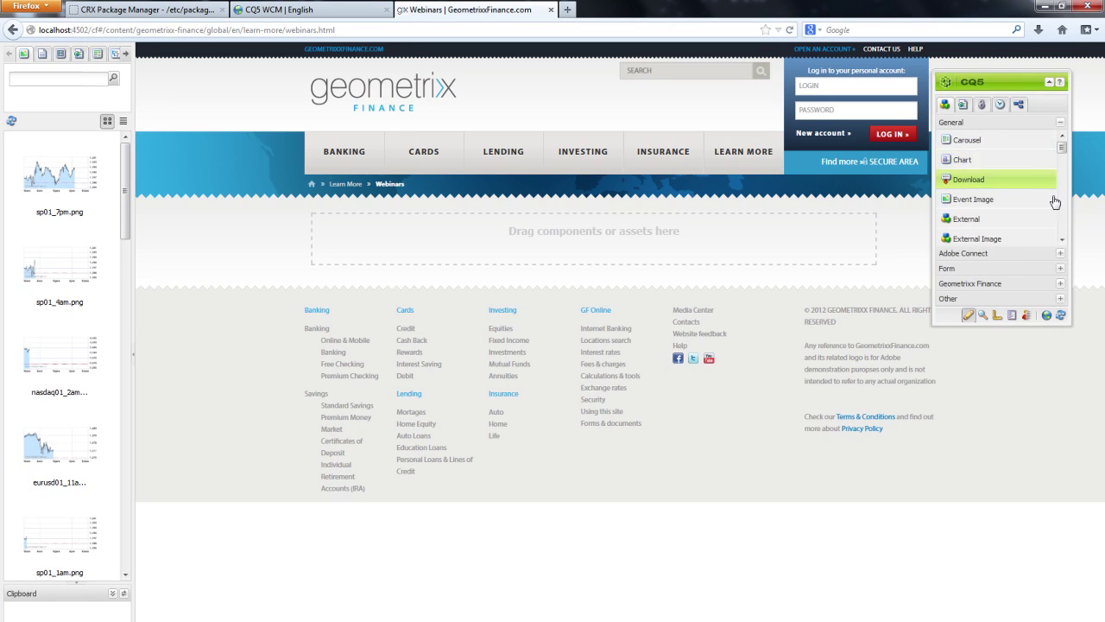
left_click(1060, 254)
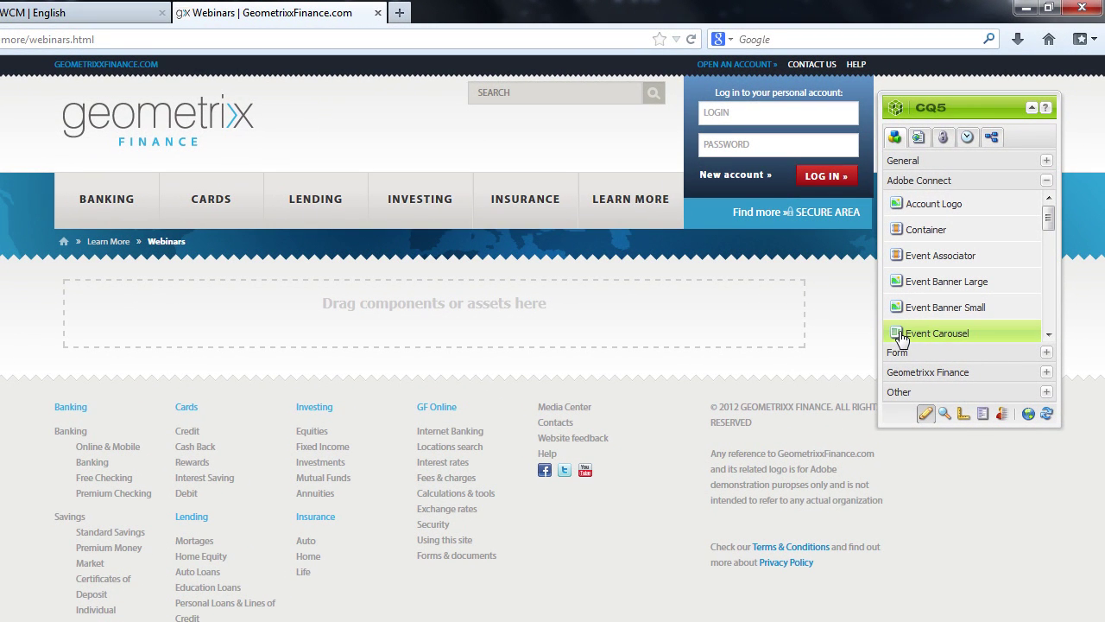
left_click_drag(896, 336, 507, 319)
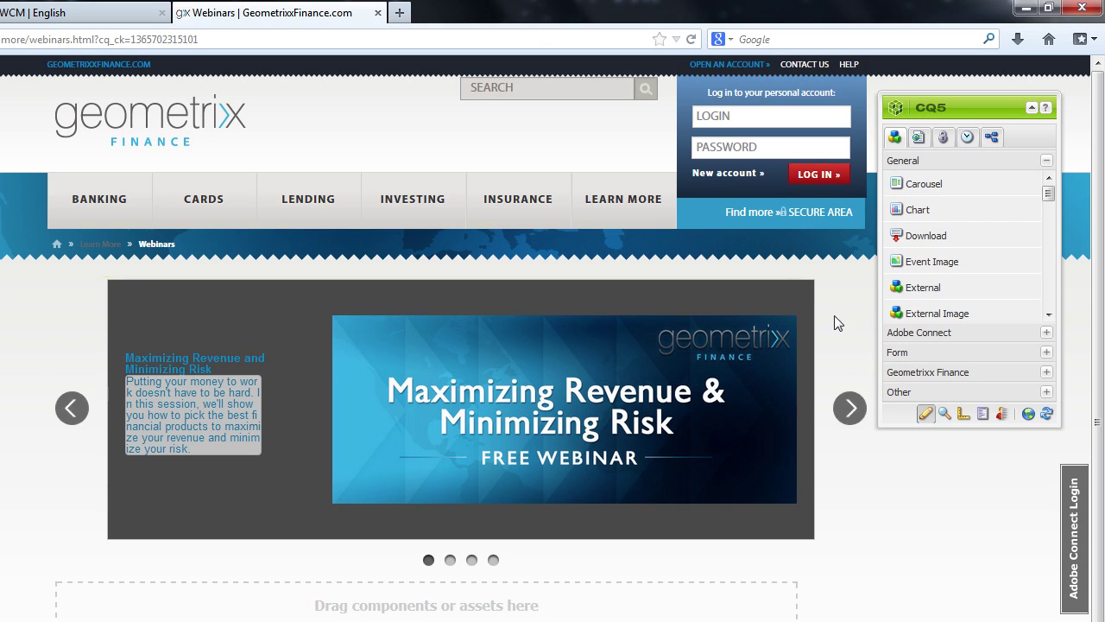
Add an Event List with Popular Tags below the carousel.
left_click(1042, 335)
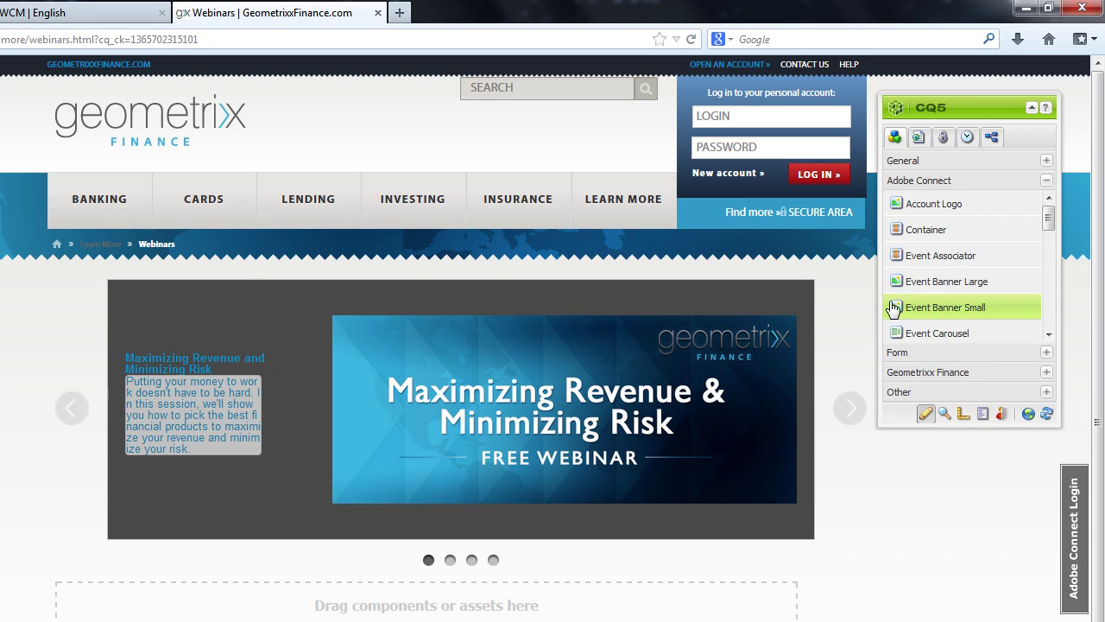
scroll(1052, 246, "down", 2)
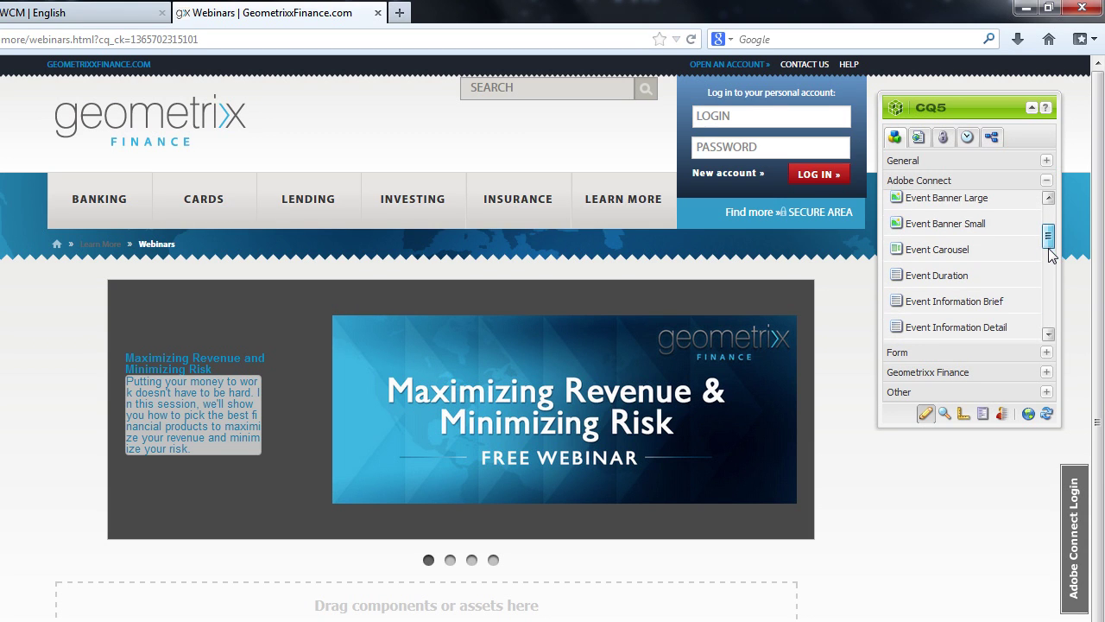
scroll(1049, 246, "down", 2)
left_click_drag(918, 290, 458, 609)
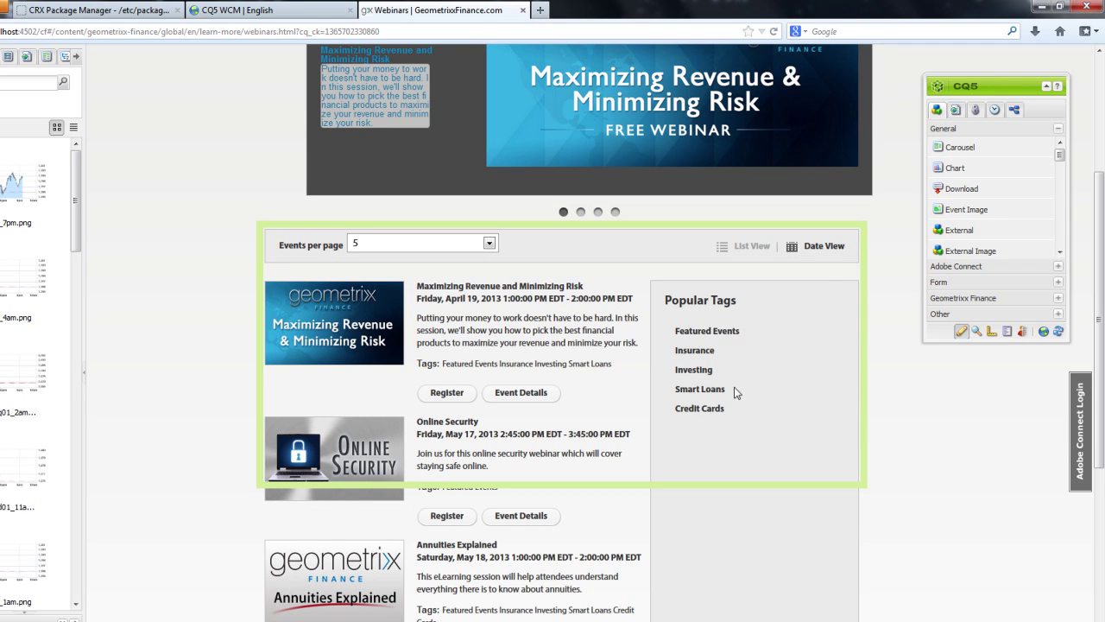
Try the event list's Date View, List View and Investing tag filter, then clear the filter.
left_click(825, 247)
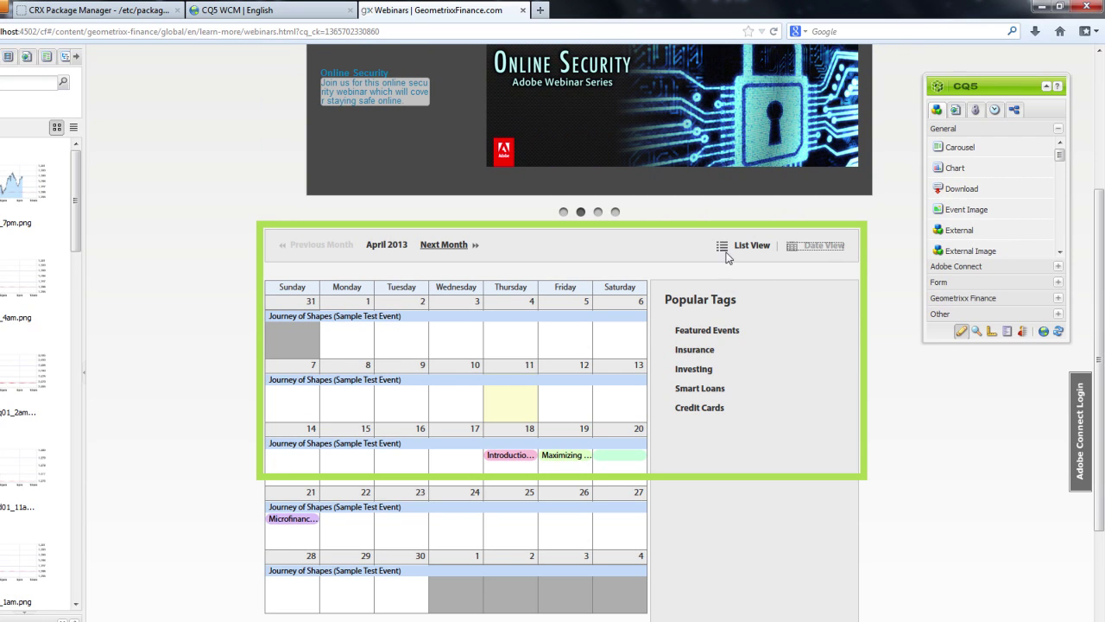
left_click(730, 248)
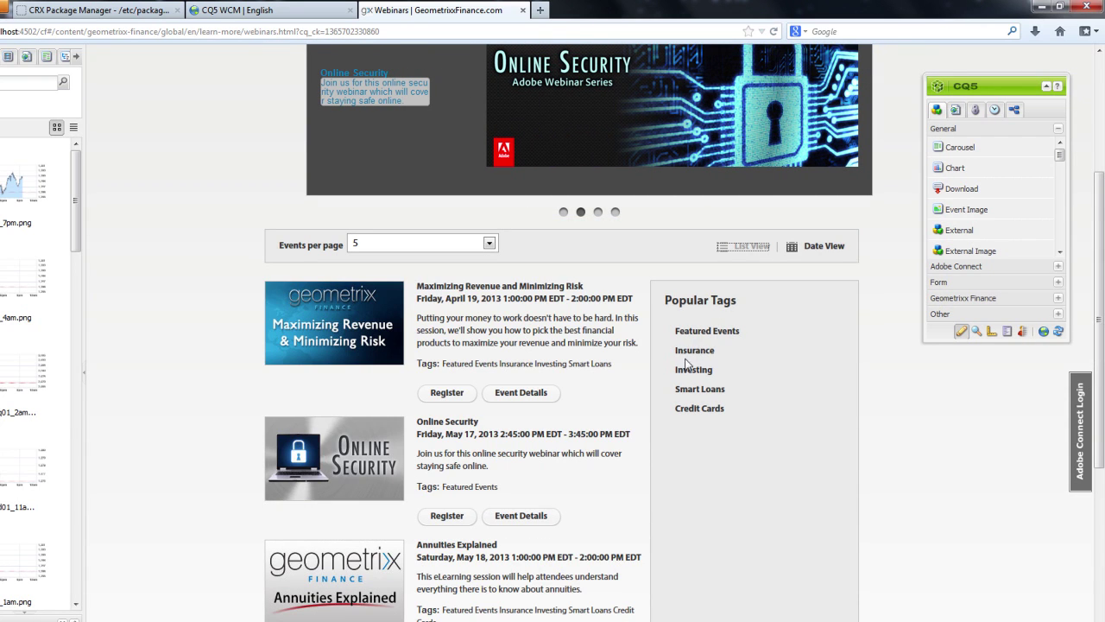
left_click(689, 371)
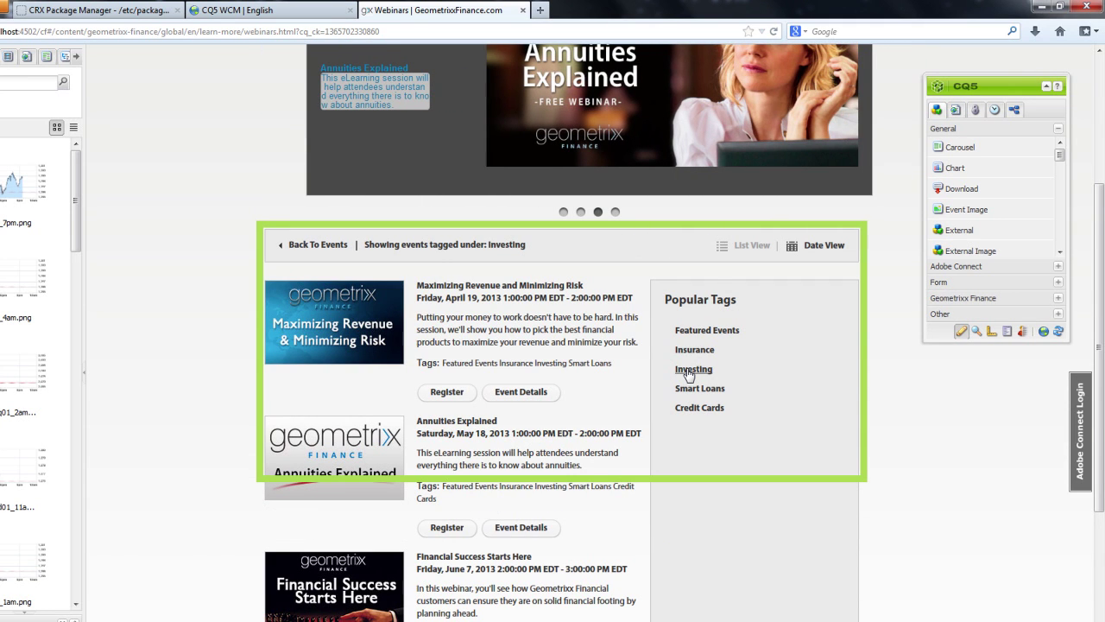
left_click(312, 245)
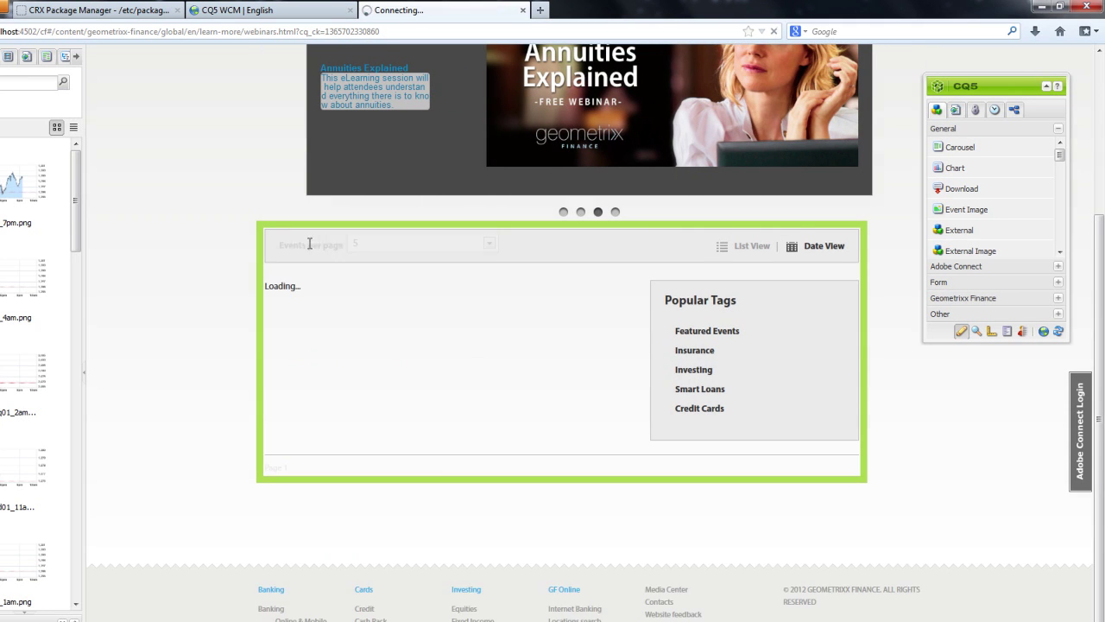
Bring up the Event List component's editing context menu.
right_click(537, 251)
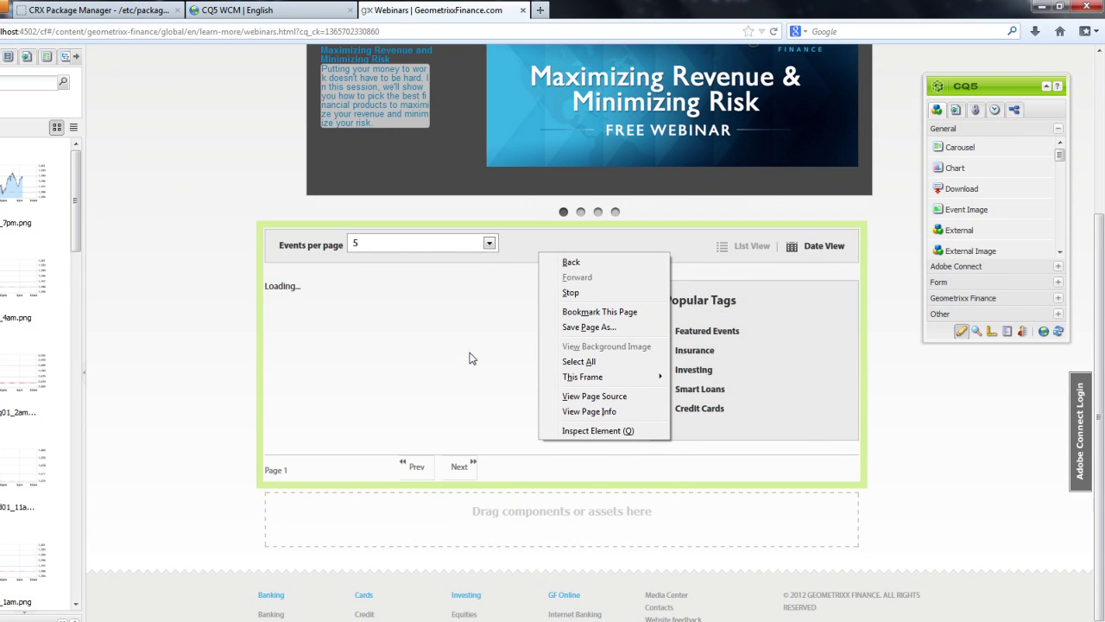
key("Escape")
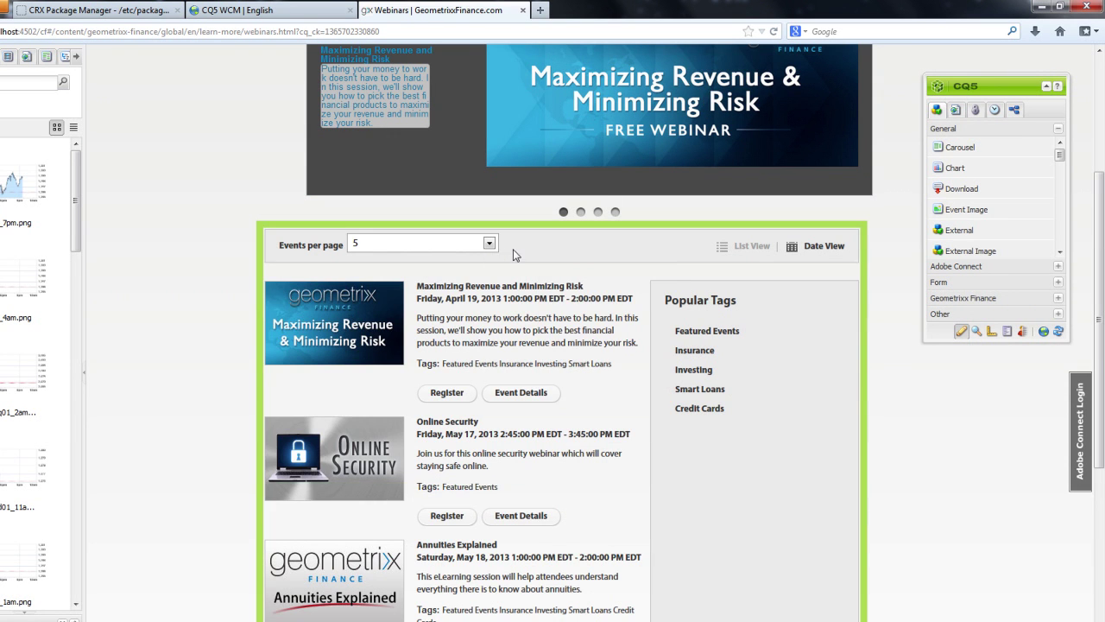
right_click(513, 249)
Uncheck Show All Tags so Popular Tags shows only Insurance, Investing and Smart Loans, then reload.
left_click(539, 259)
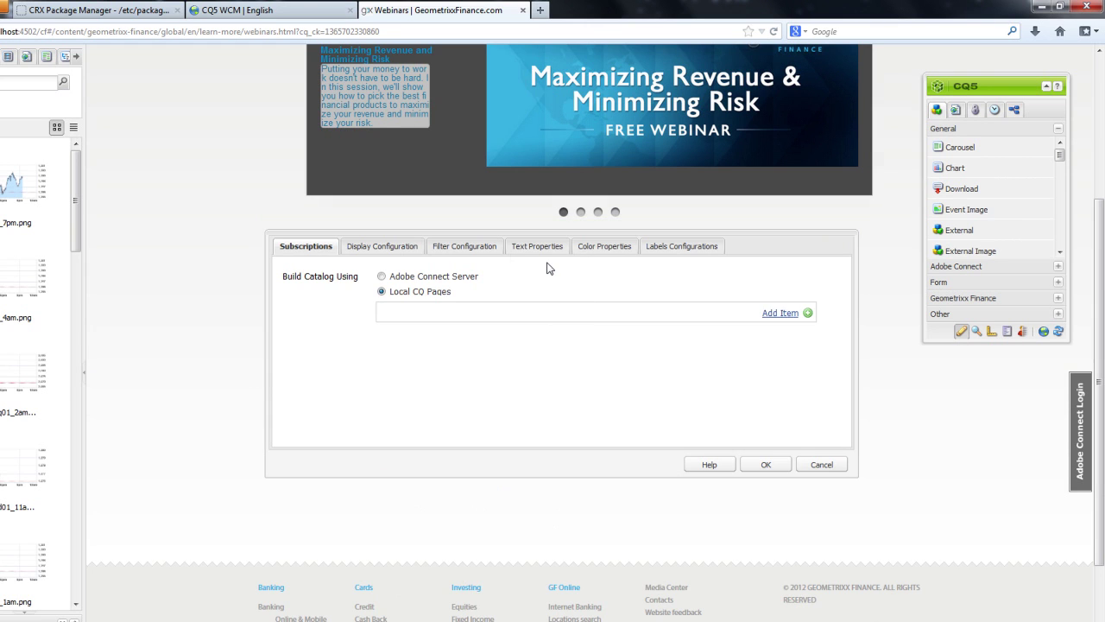
left_click(411, 250)
left_click(449, 250)
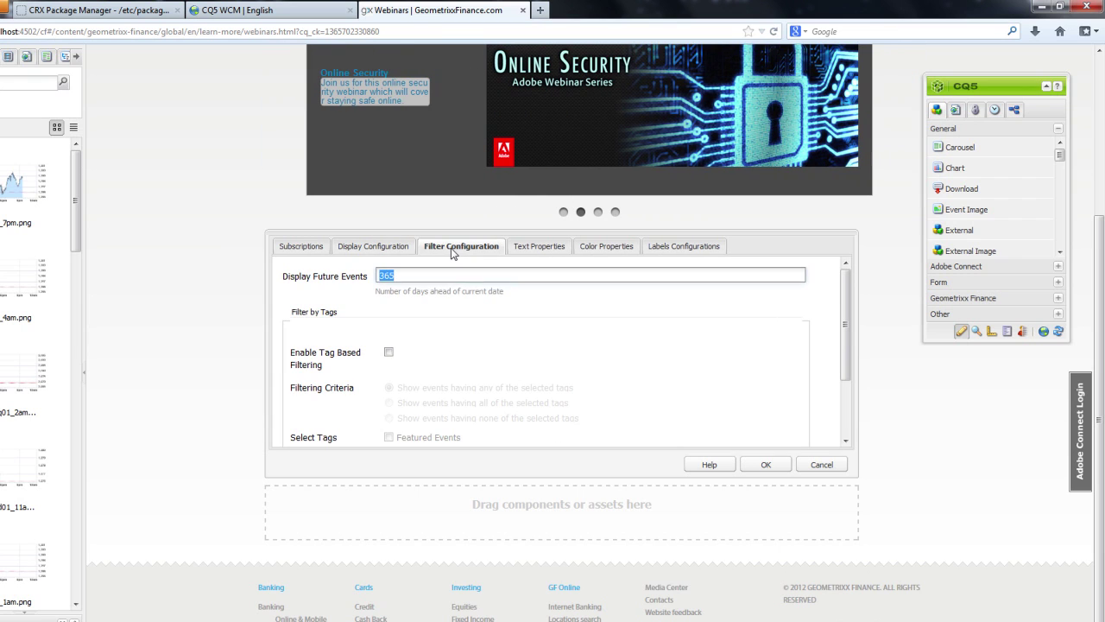
left_click(364, 251)
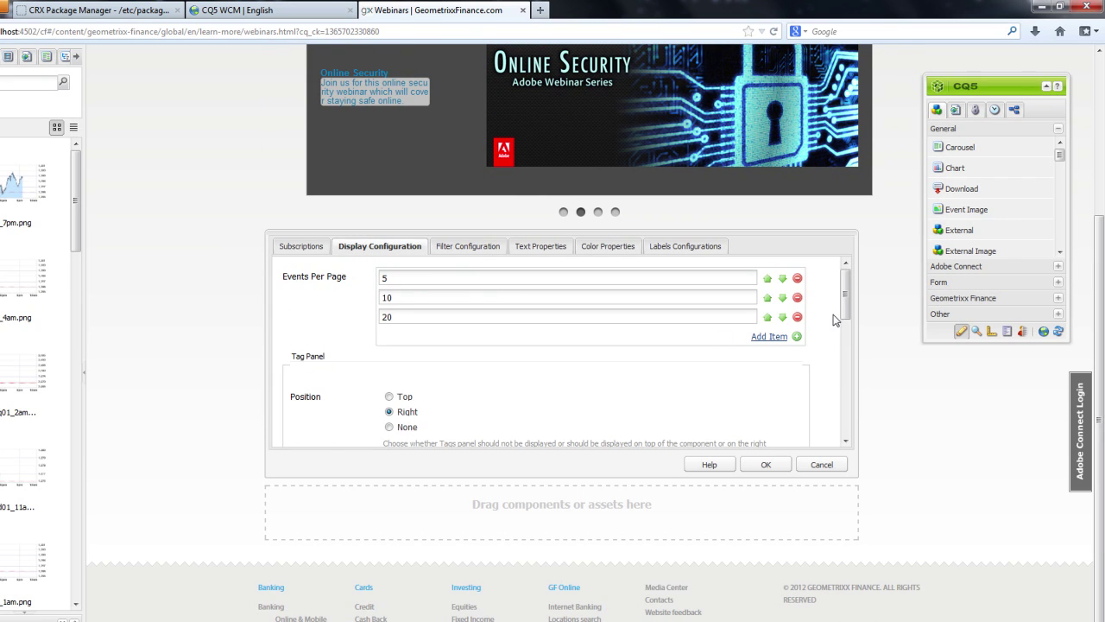
scroll(833, 320, "down", 5)
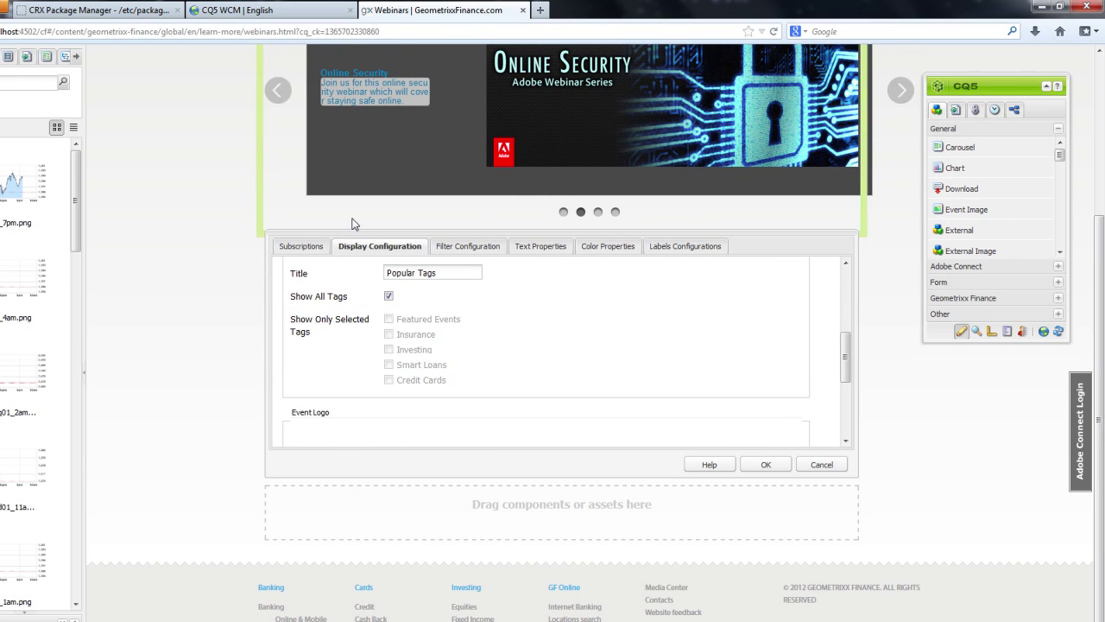
left_click(389, 296)
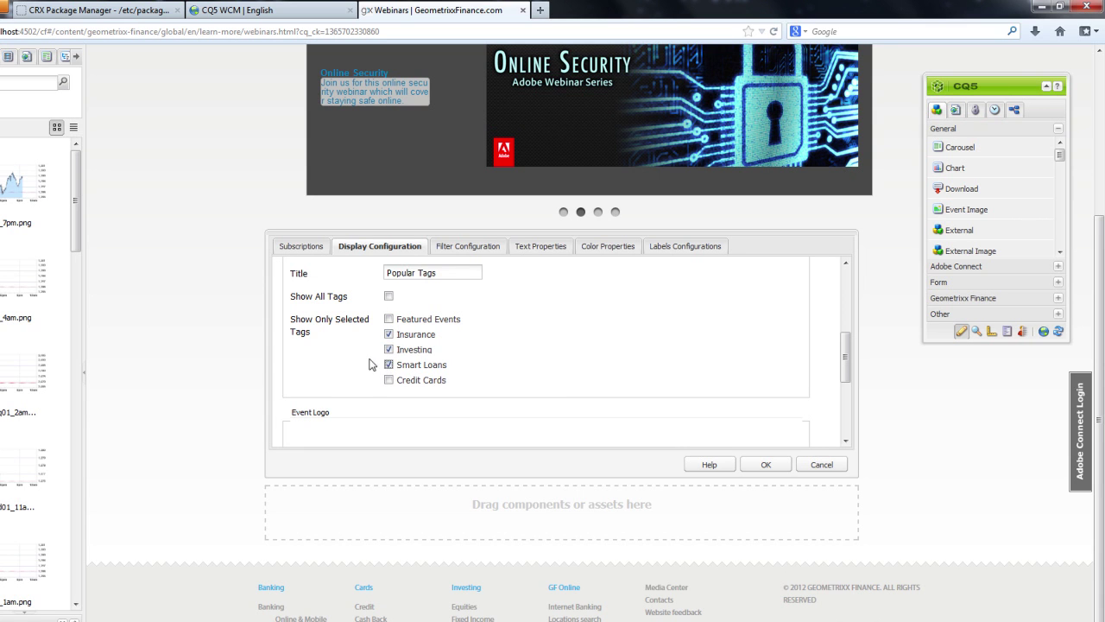
left_click(774, 471)
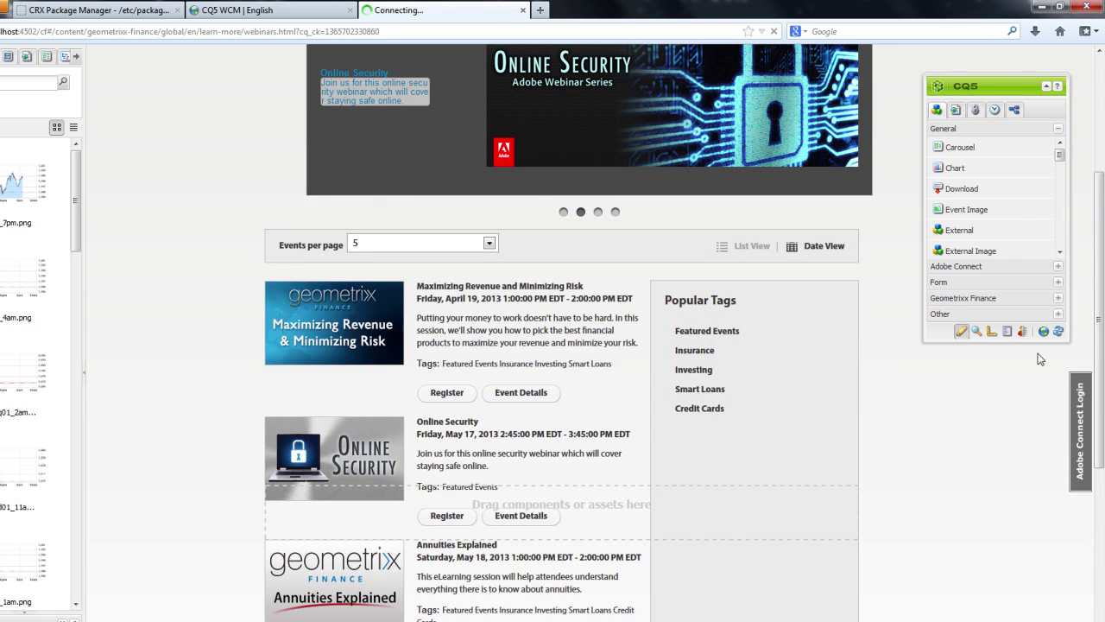
left_click(1023, 333)
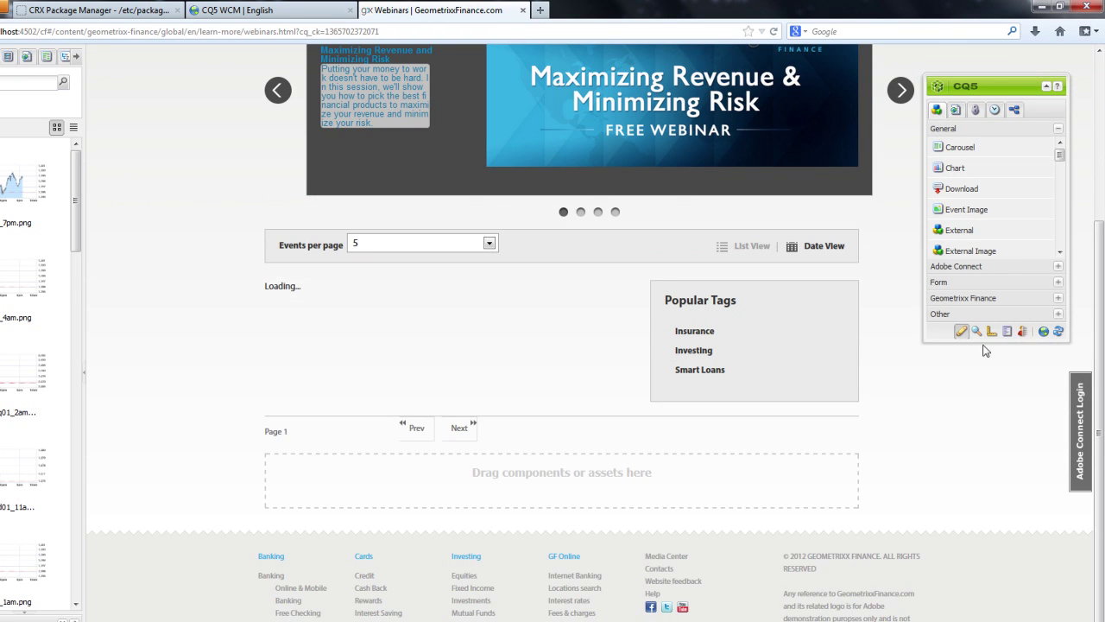
Open and close the Client Context panel, then bring up the events list's options.
left_click(1023, 332)
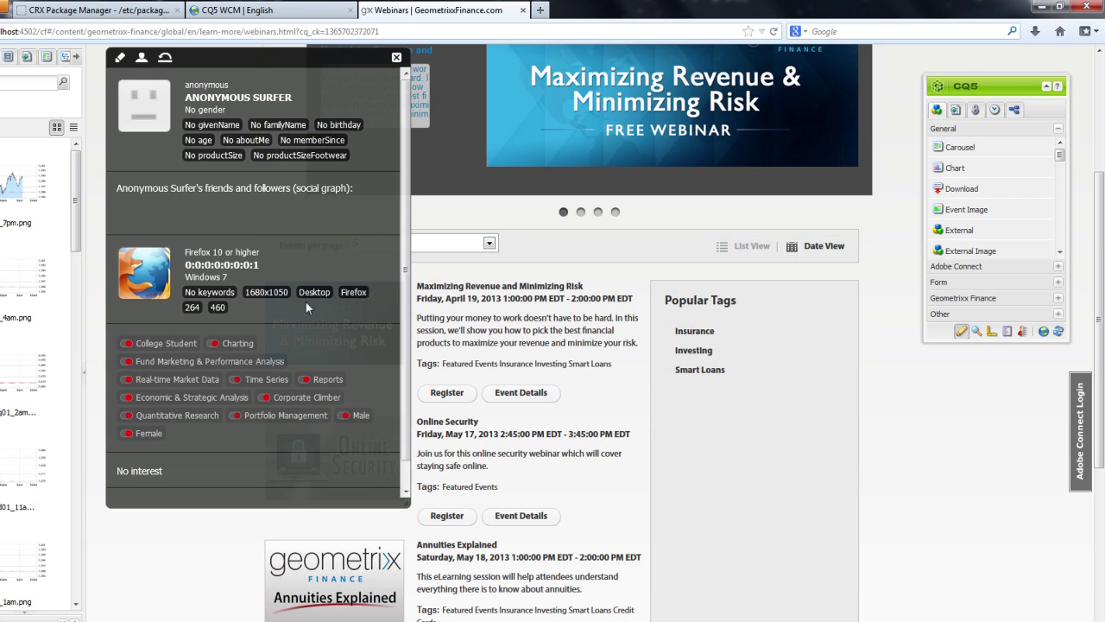
left_click(397, 58)
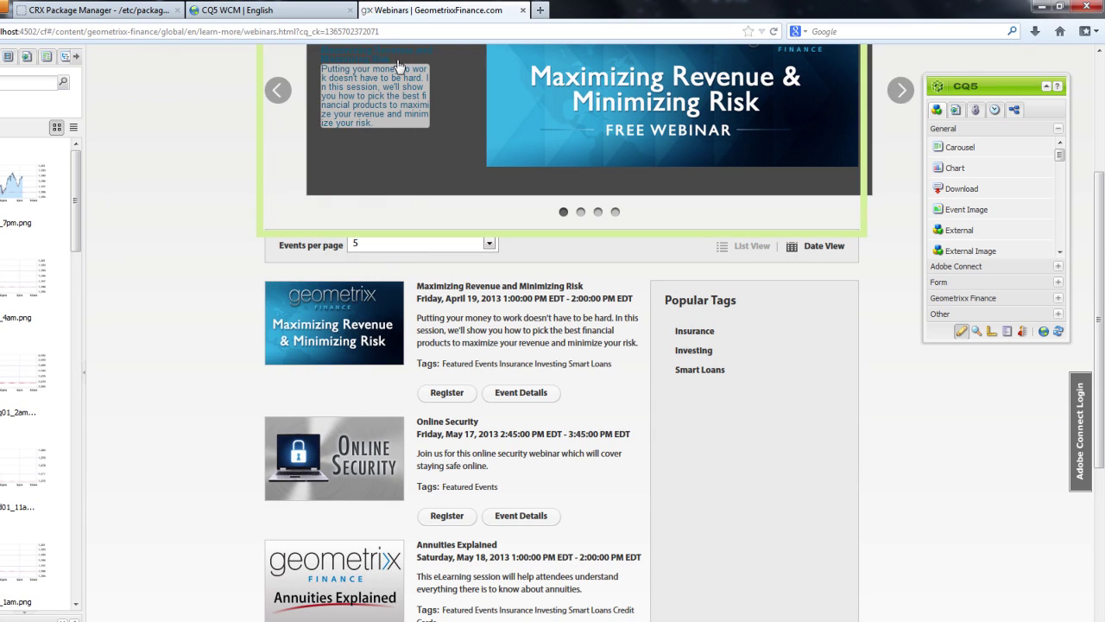
right_click(476, 278)
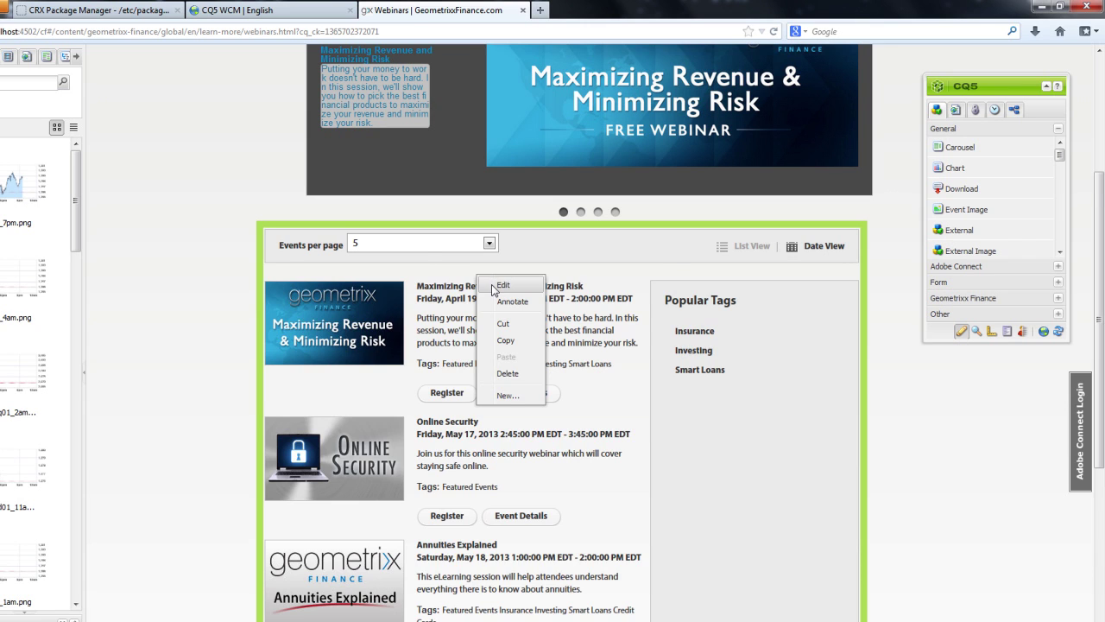
Source the events list from Local CQ Pages under /content/geometrixx-finance/global/en/learn-more, then close the page.
left_click(502, 286)
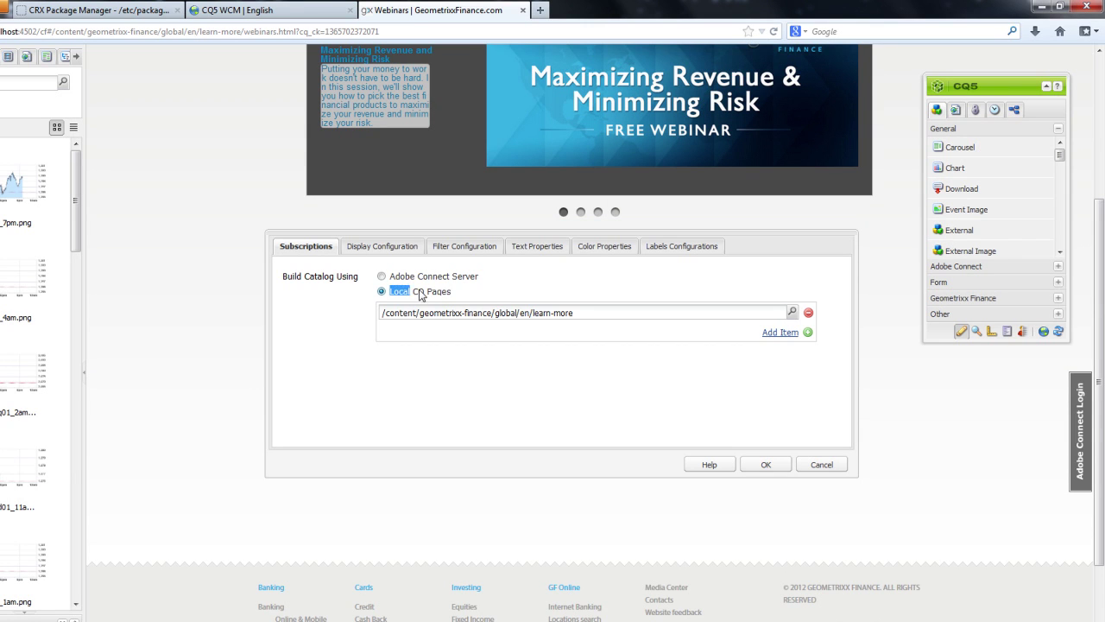
left_click(464, 294)
left_click(447, 298)
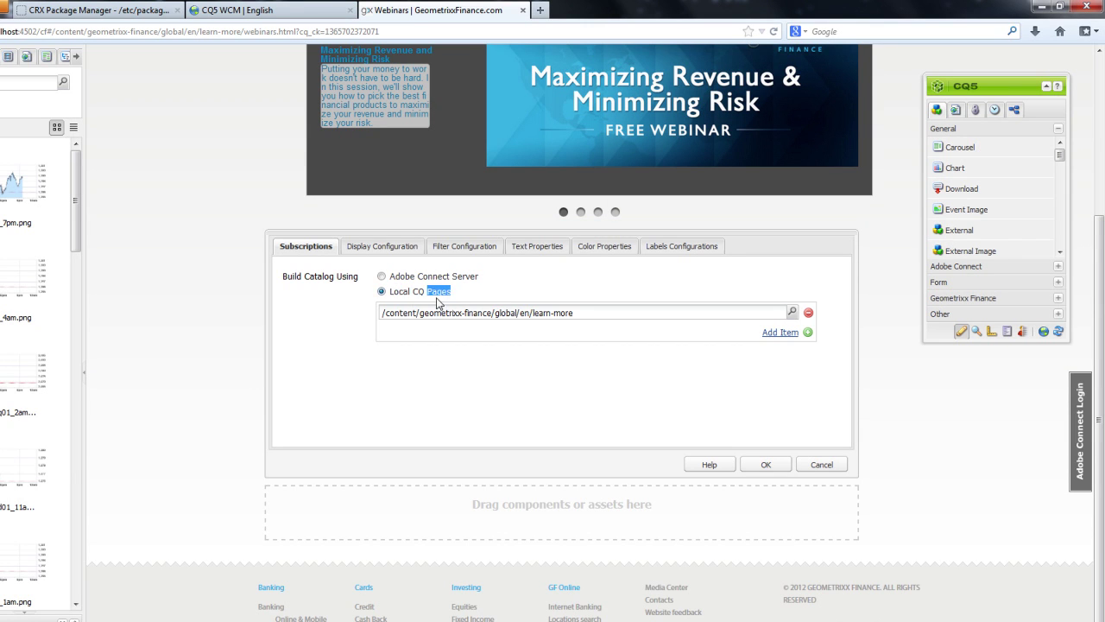
left_click(403, 292)
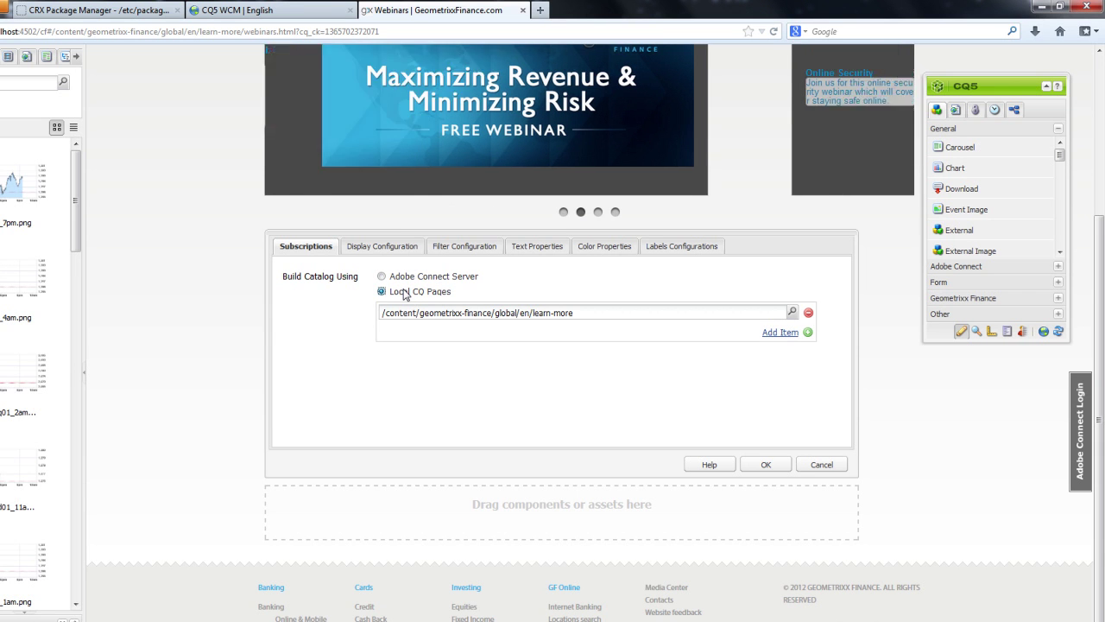
left_click(765, 464)
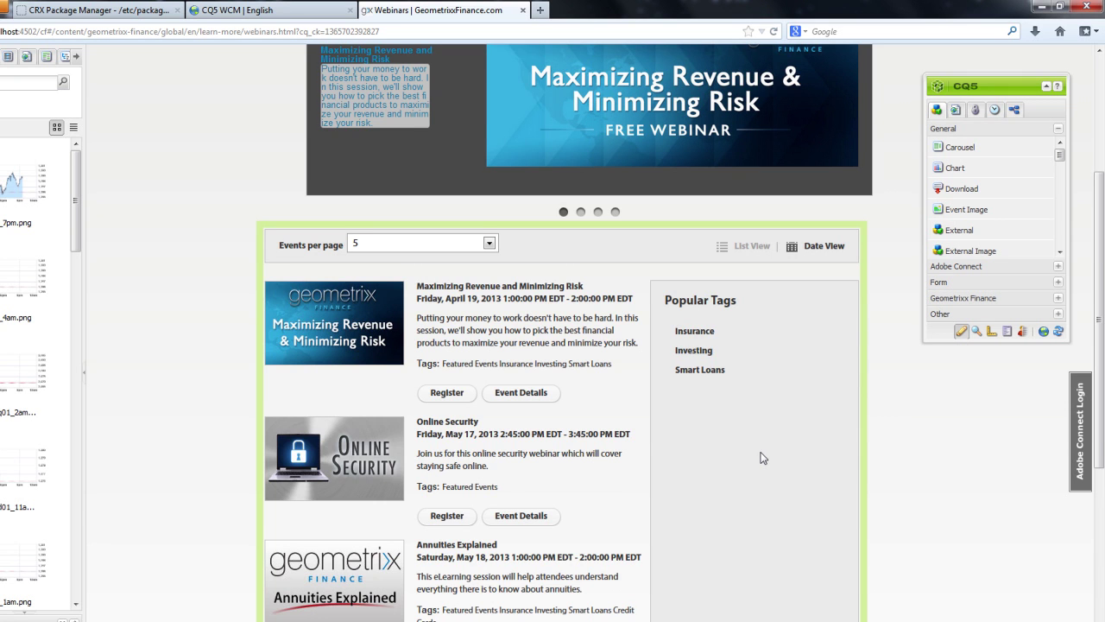
scroll(763, 458, "up", 5)
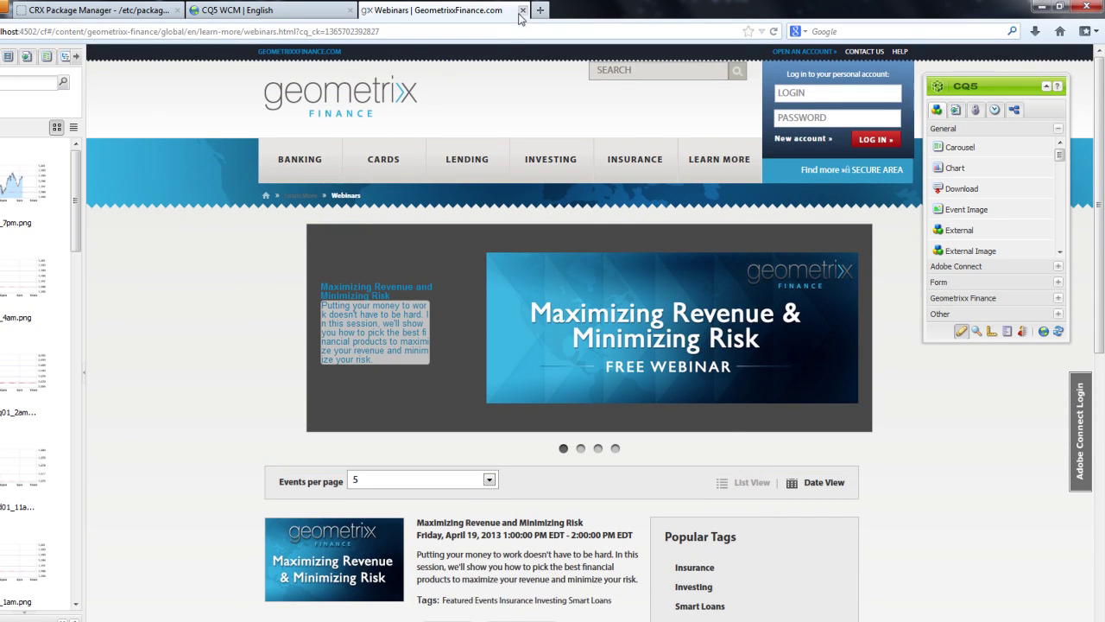
left_click(521, 10)
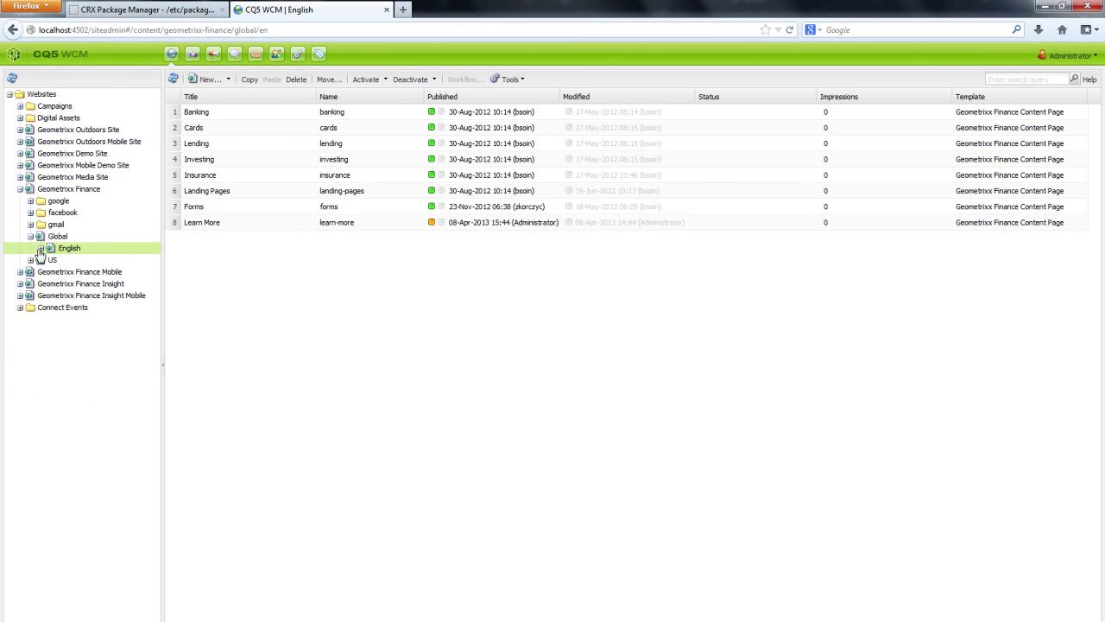
Create 'Fundamentals of Investing' under Webinars with the Geometrixx Finance Content Page template and open it.
left_click(40, 249)
left_click(229, 79)
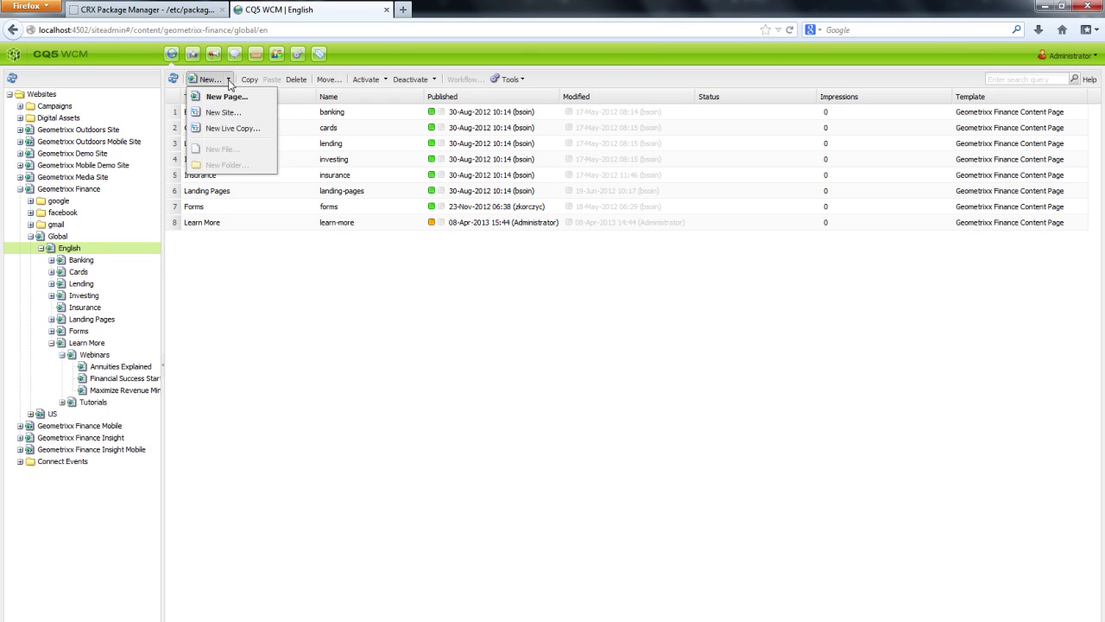
left_click(114, 356)
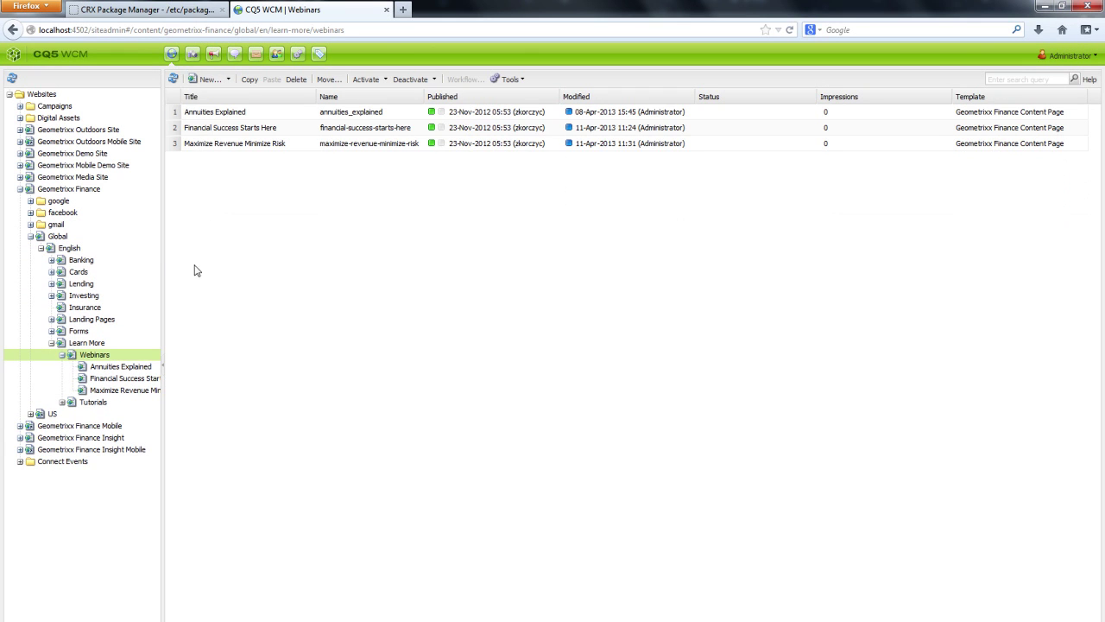
left_click(225, 79)
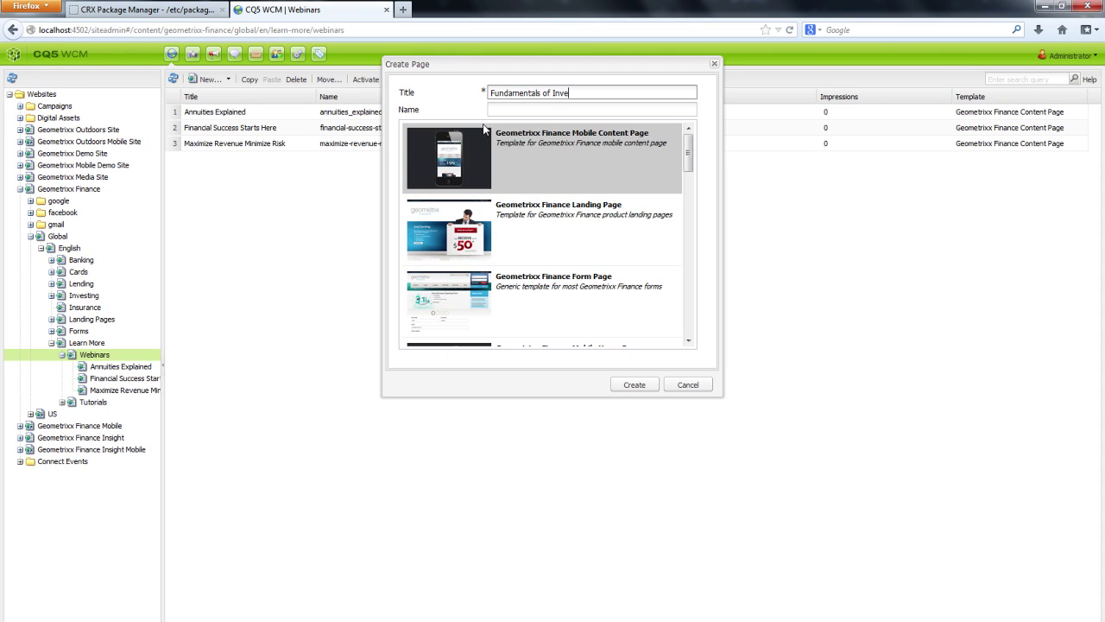
scroll(687, 160, "down", 5)
left_click(659, 191)
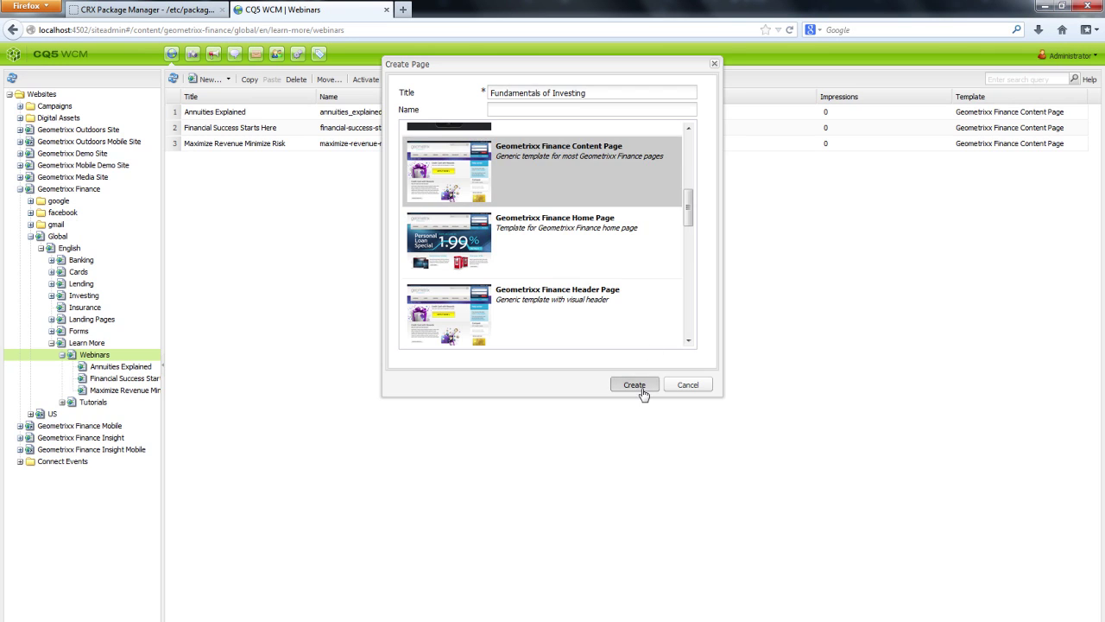
left_click(634, 385)
left_click(245, 160)
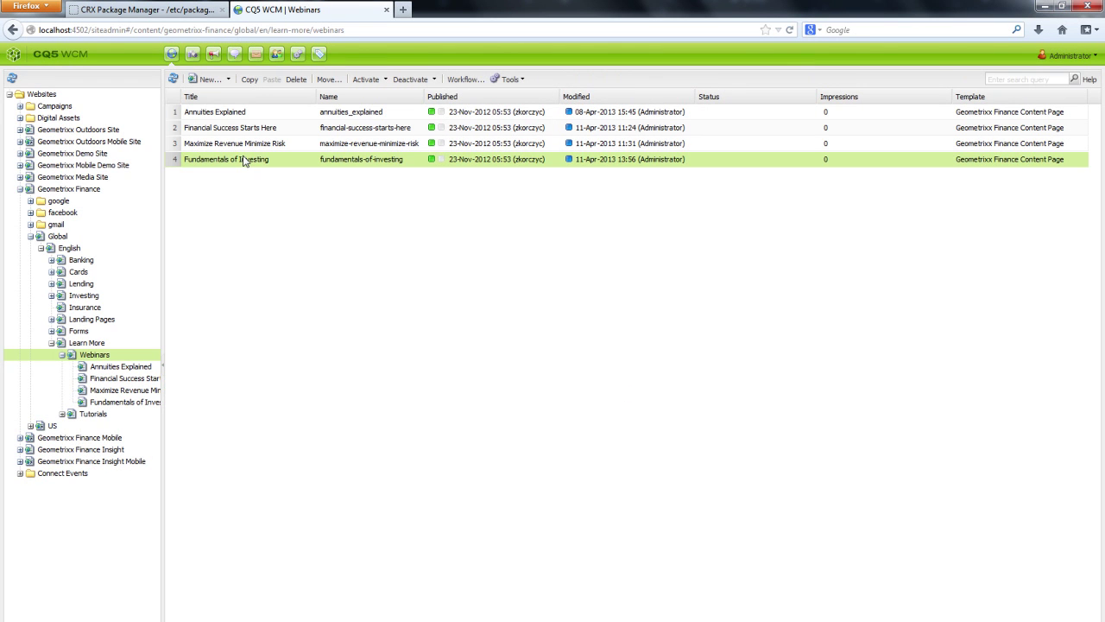
double_click(245, 160)
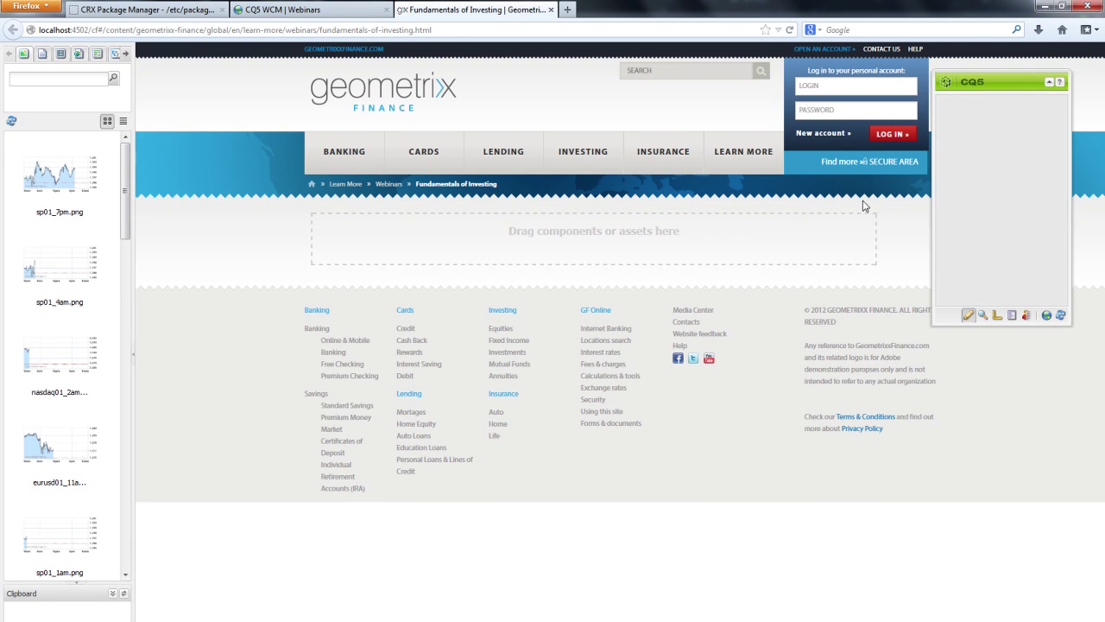
Add an Event Associator component and link it to The Fundamentals of Investing event.
left_click(1058, 254)
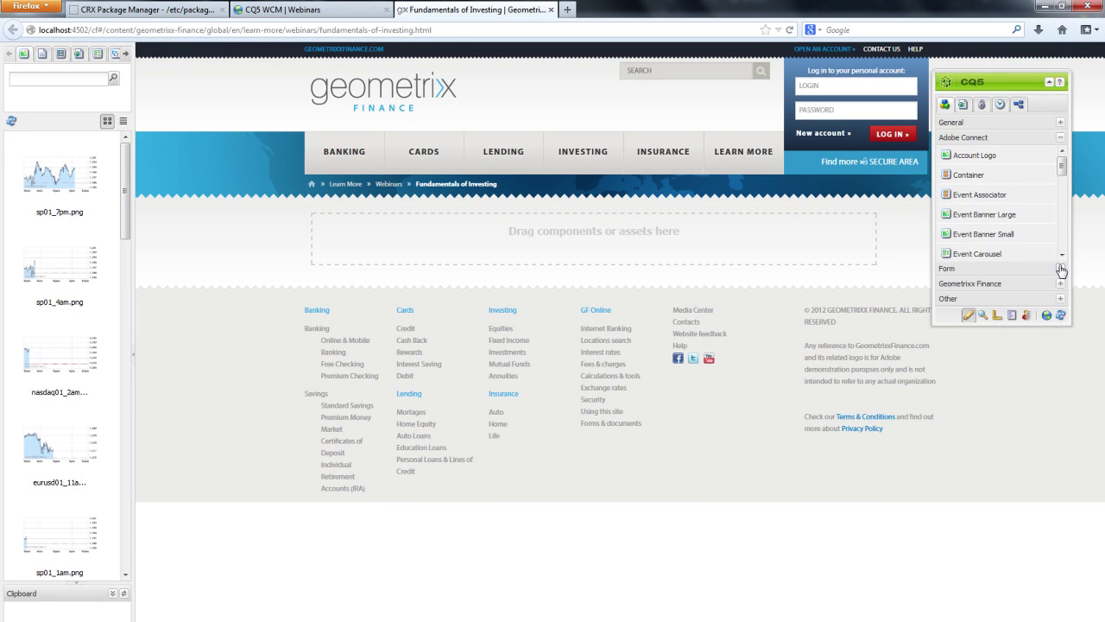
left_click_drag(1005, 197, 757, 244)
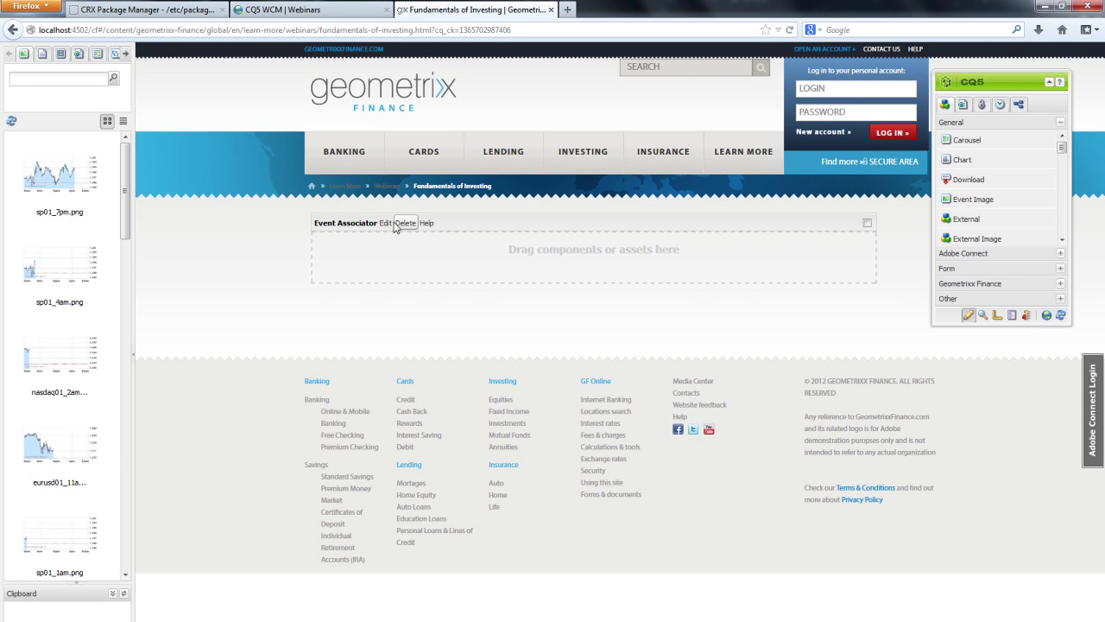
double_click(476, 231)
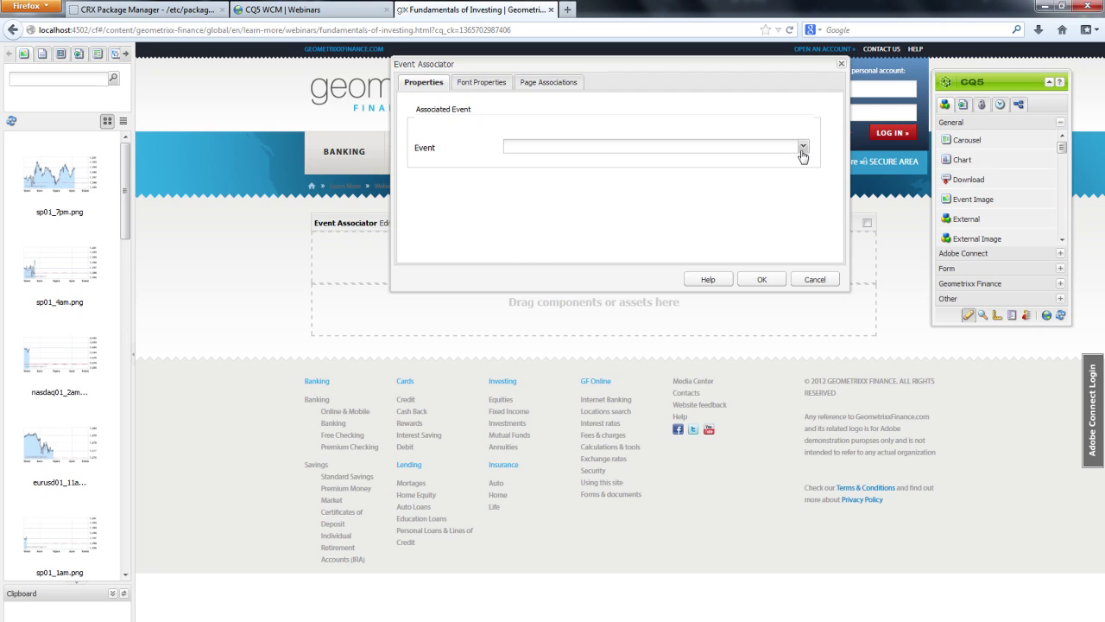
left_click(803, 147)
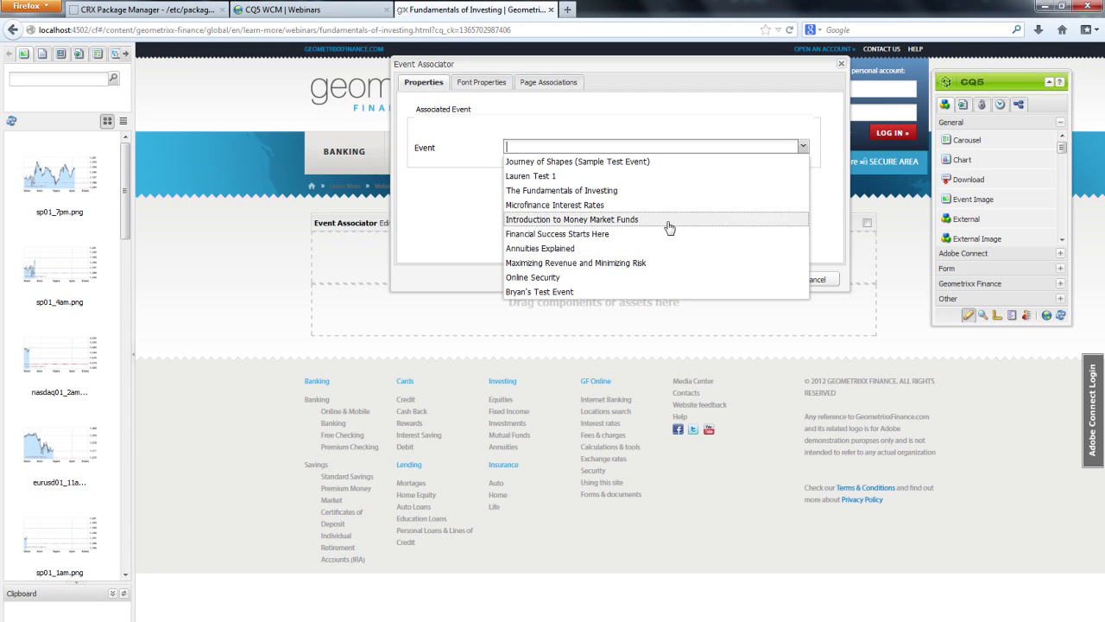
left_click(661, 192)
left_click(761, 279)
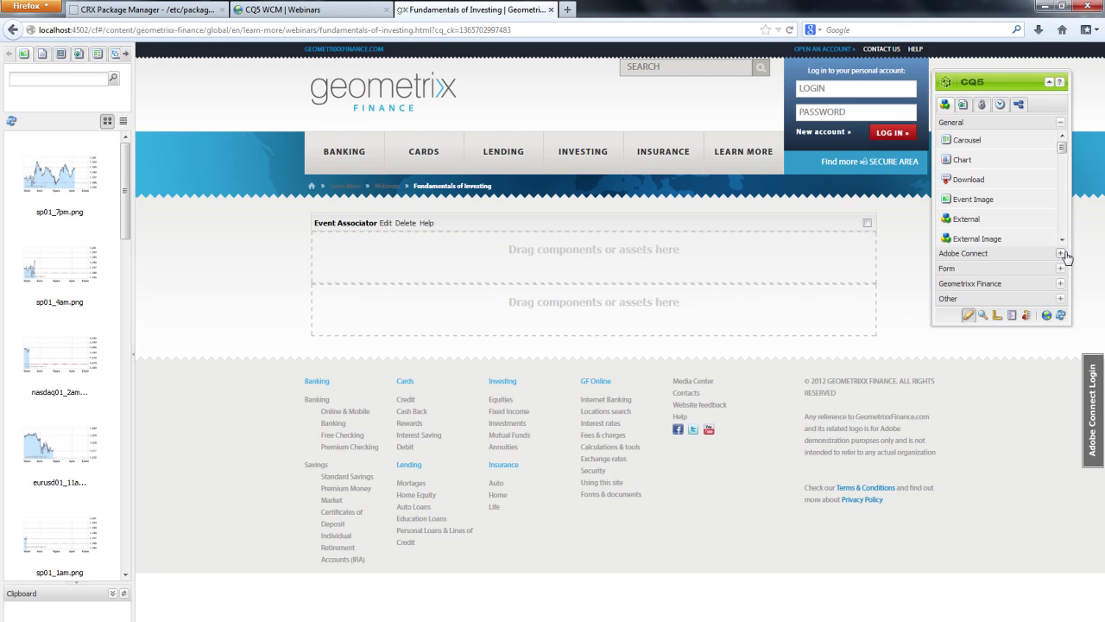
Place the Event Banner Large at the top, with a 2 Columns layout beneath it.
left_click(1061, 255)
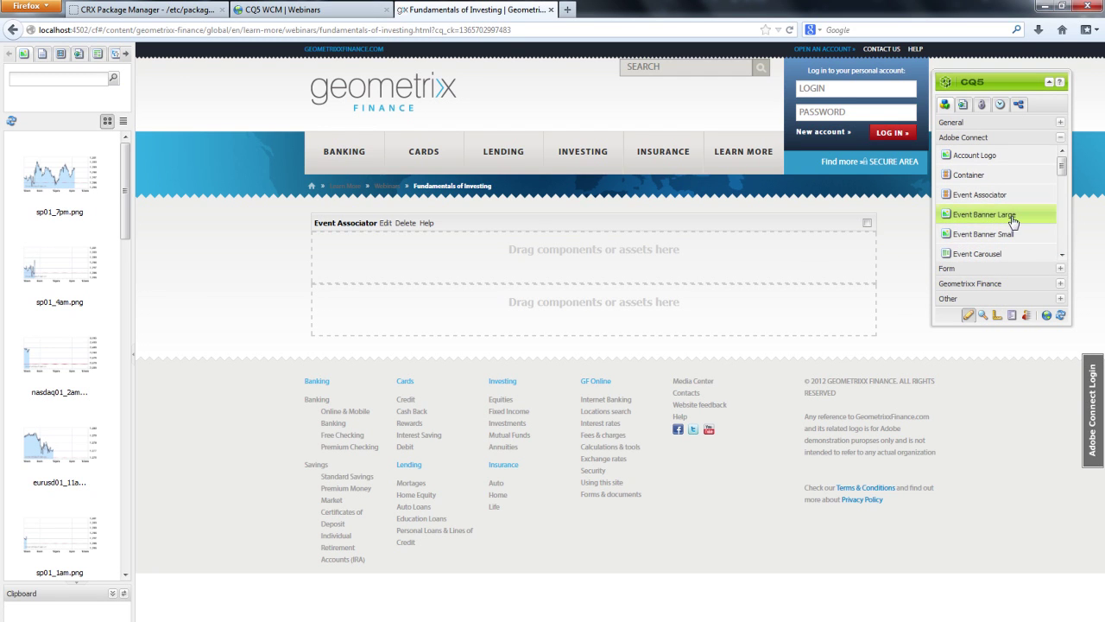
left_click_drag(1015, 221, 804, 251)
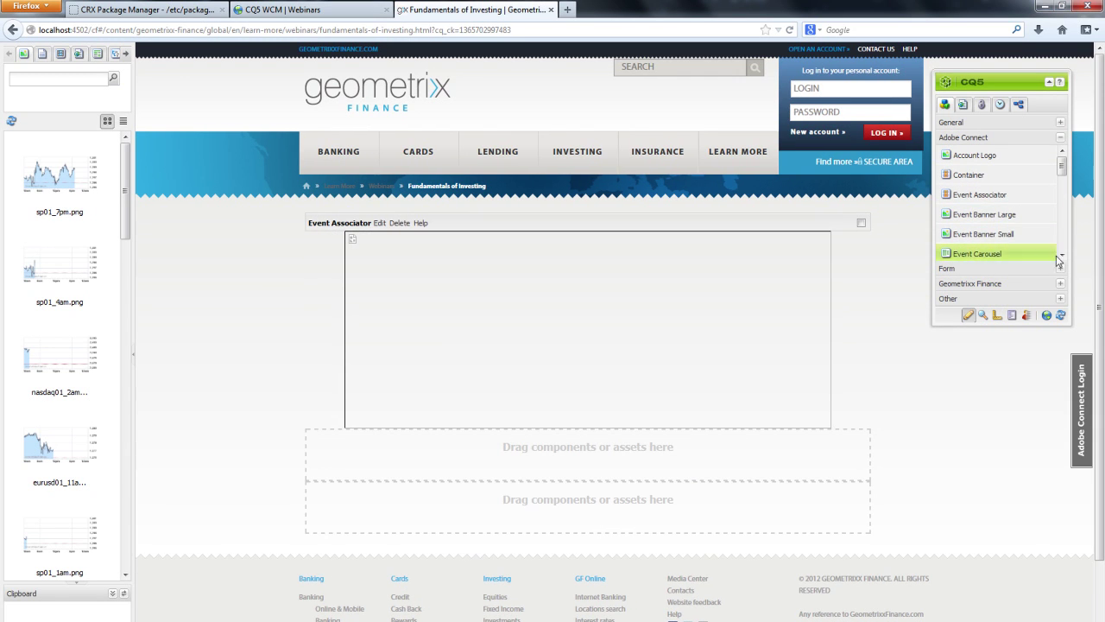
left_click(1061, 299)
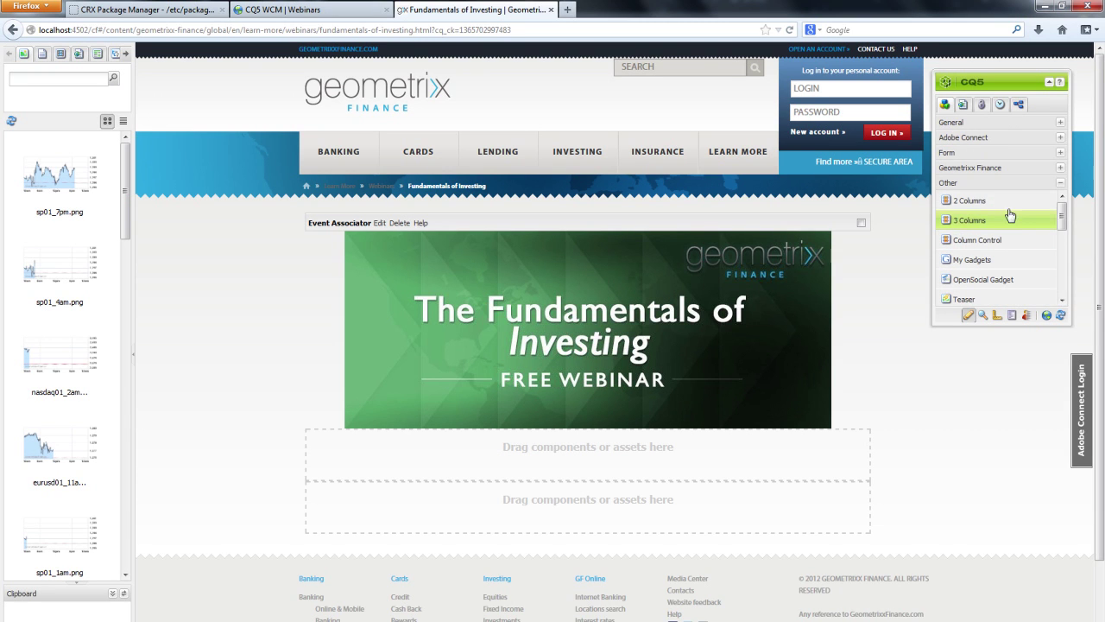
left_click_drag(1023, 203, 733, 377)
left_click_drag(639, 454, 641, 454)
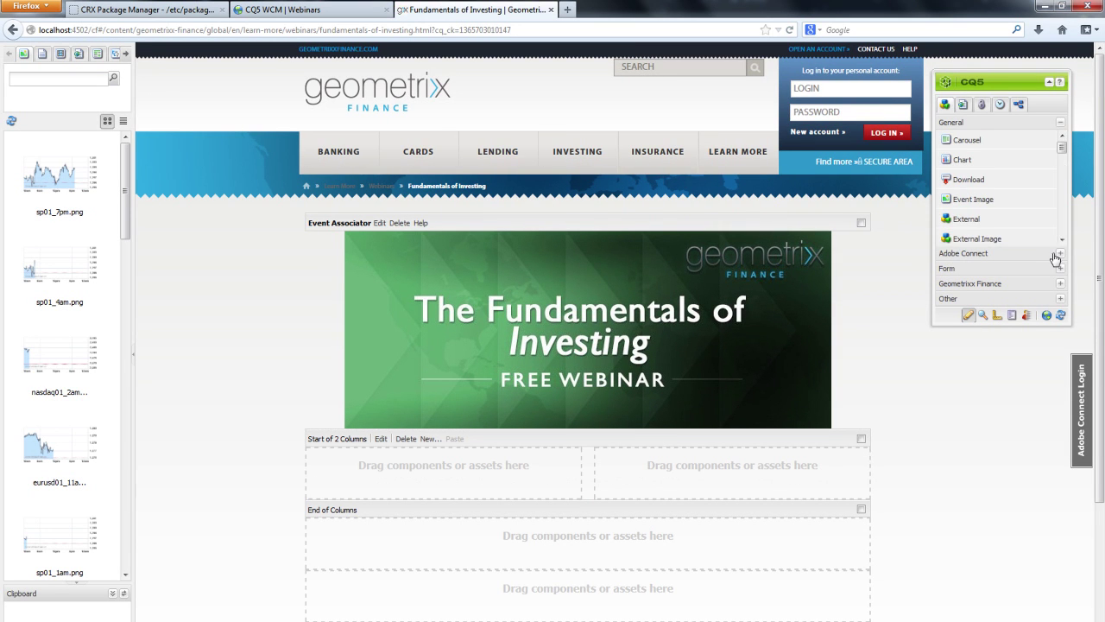
left_click(1054, 253)
Add Event Name and Event Time (May 31, 2013, 11:00 AM–12:00 PM EDT) to the left column.
left_click_drag(1062, 158, 1056, 198)
scroll(1054, 248, "down", 2)
left_click_drag(972, 208, 463, 494)
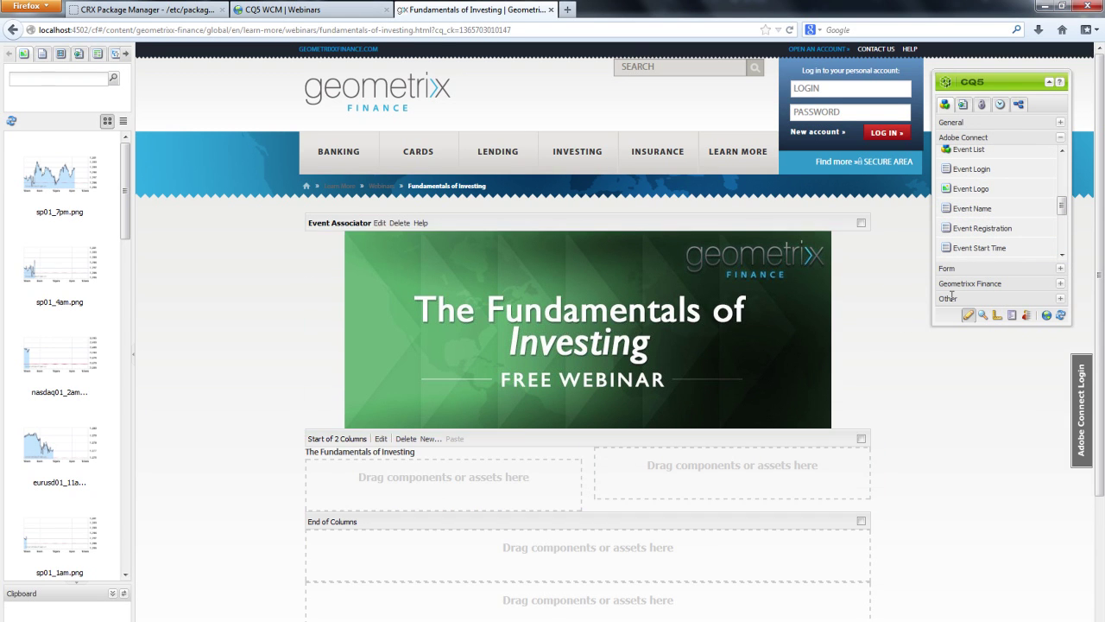
scroll(1059, 212, "down", 3)
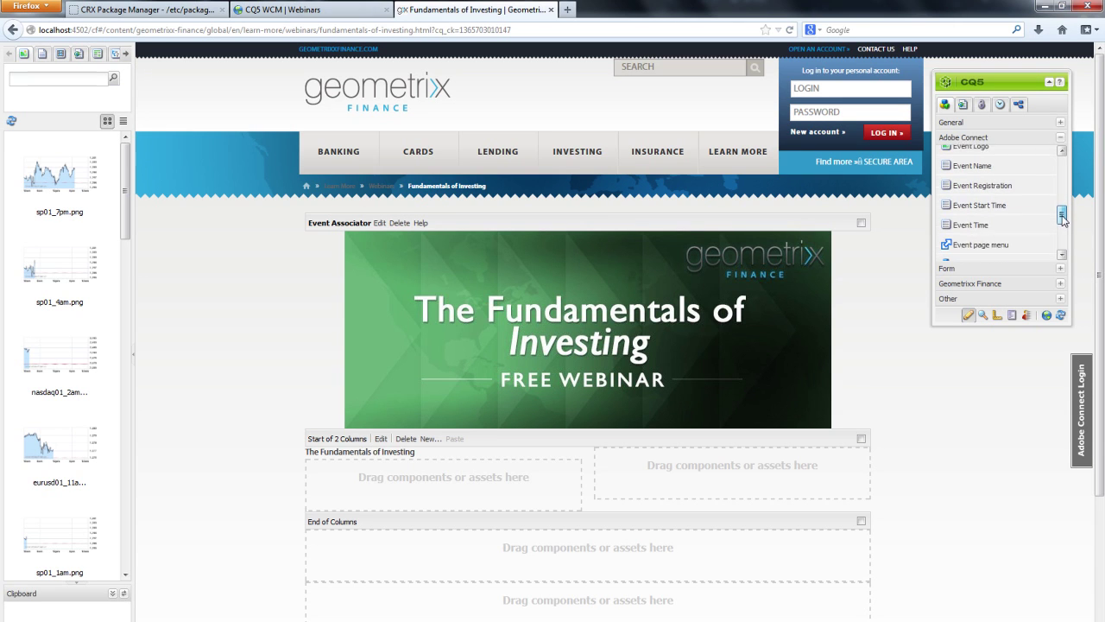
scroll(1059, 216, "up", 1)
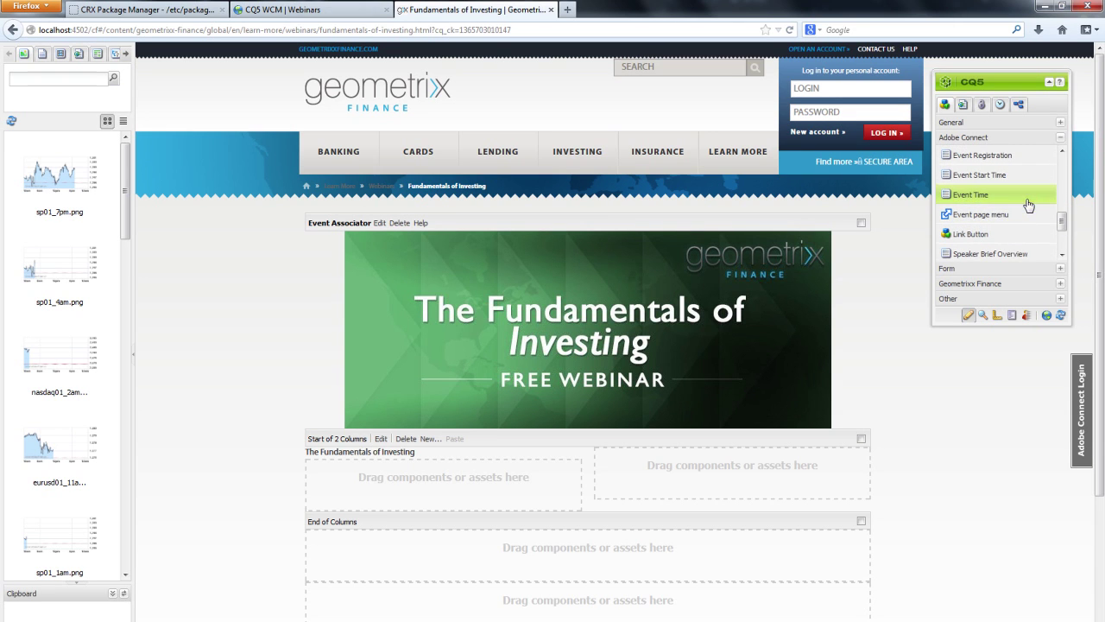
left_click_drag(1031, 195, 471, 494)
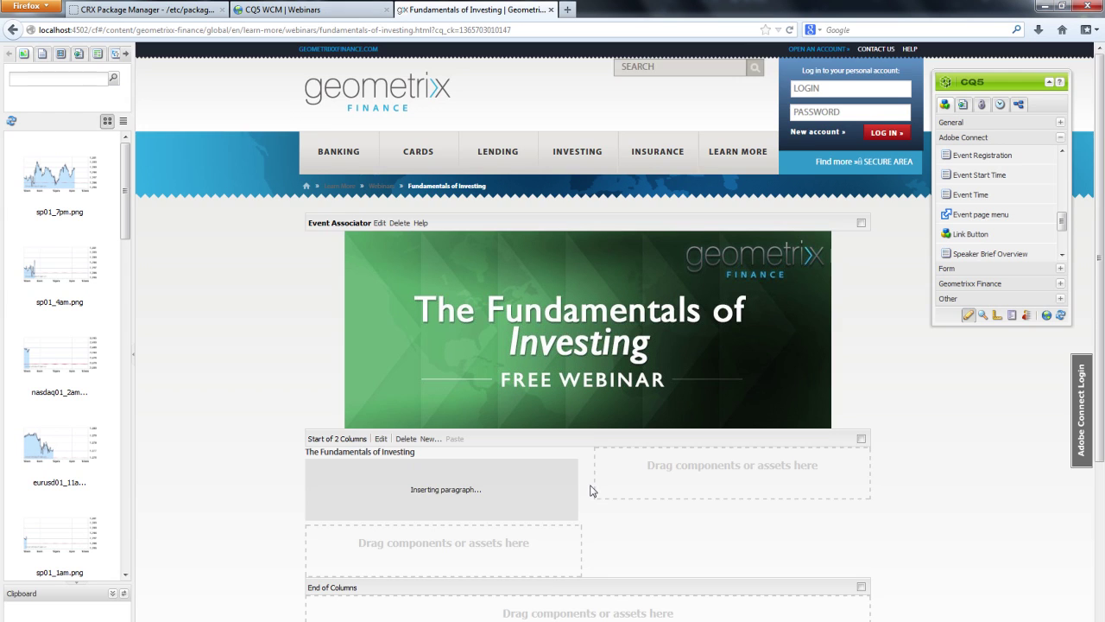
scroll(590, 490, "down", 2)
left_click(1061, 299)
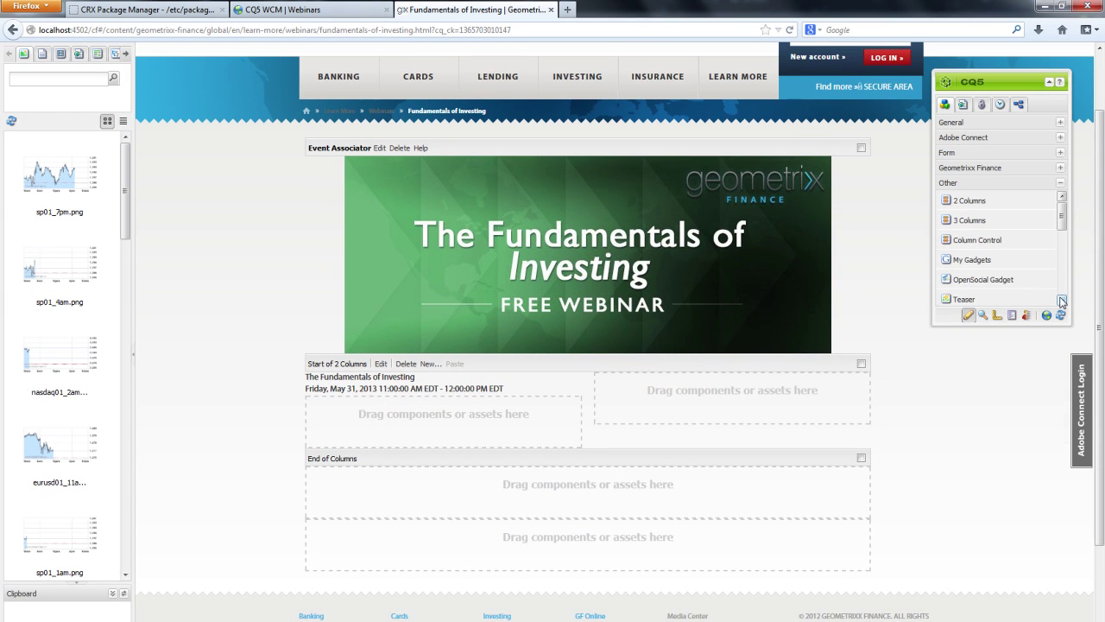
Add a Facebook Like Button and a Twitter Share Button below End of Columns.
left_click_drag(1063, 230, 1066, 269)
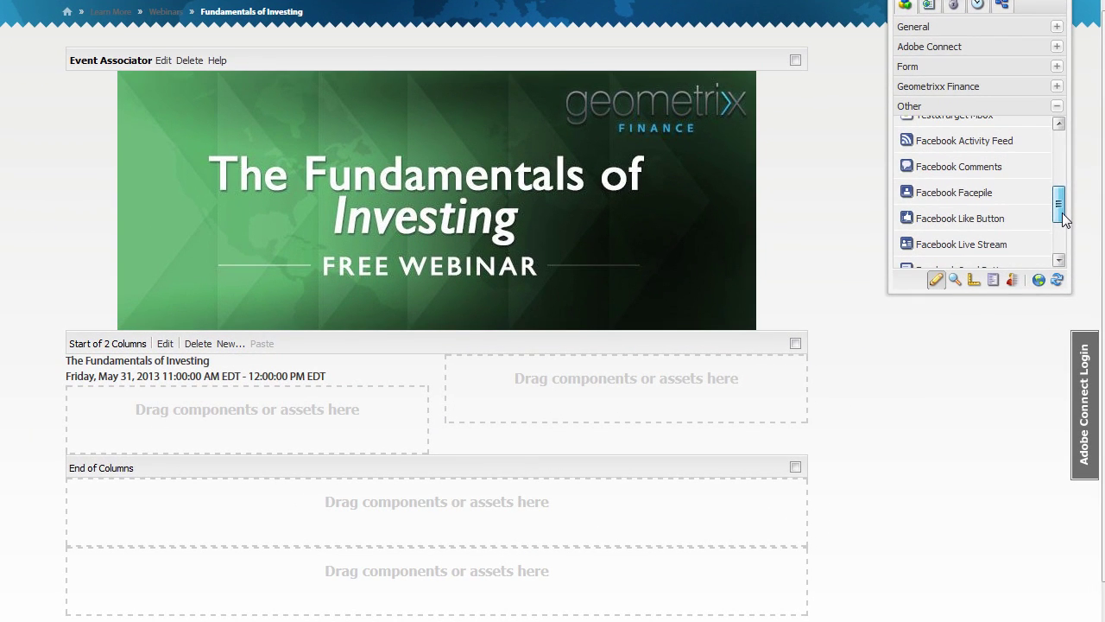
left_click_drag(1062, 216, 1063, 226)
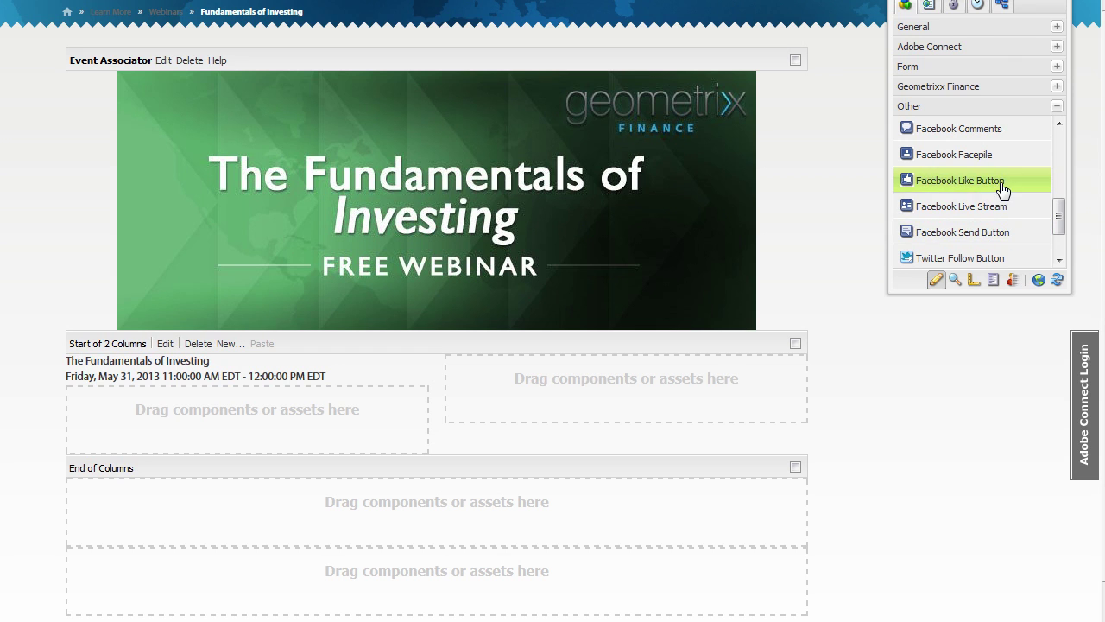
mouse_move(909, 186)
left_mouse_down()
mouse_move(481, 446)
mouse_move(265, 597)
mouse_move(263, 550)
left_mouse_up()
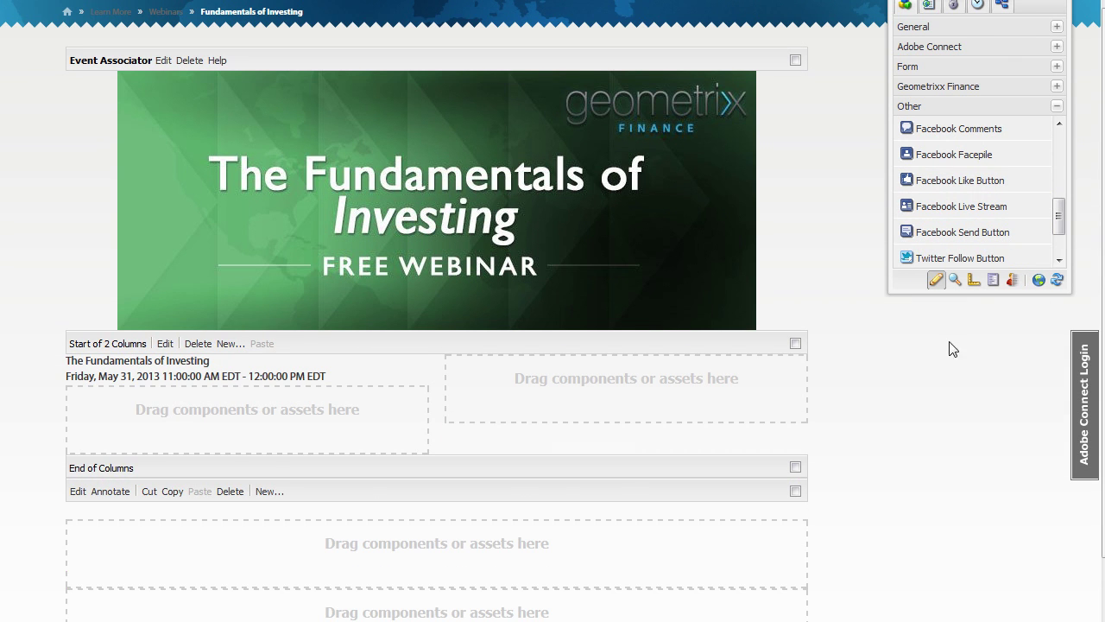
left_click_drag(1060, 217, 1058, 247)
left_click_drag(981, 257, 316, 587)
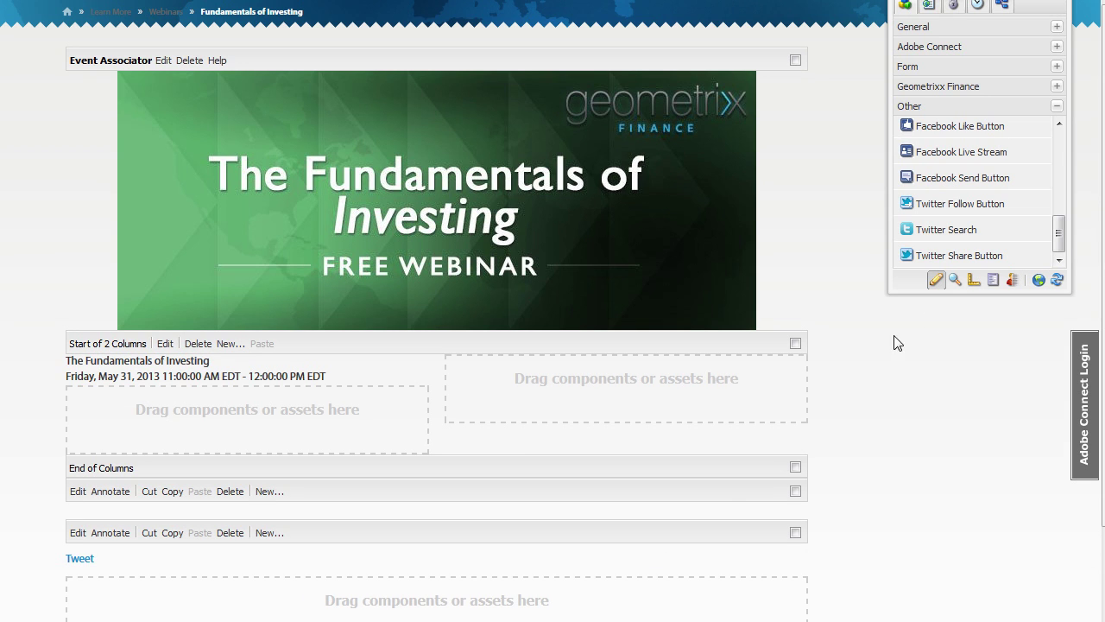
left_click(1057, 46)
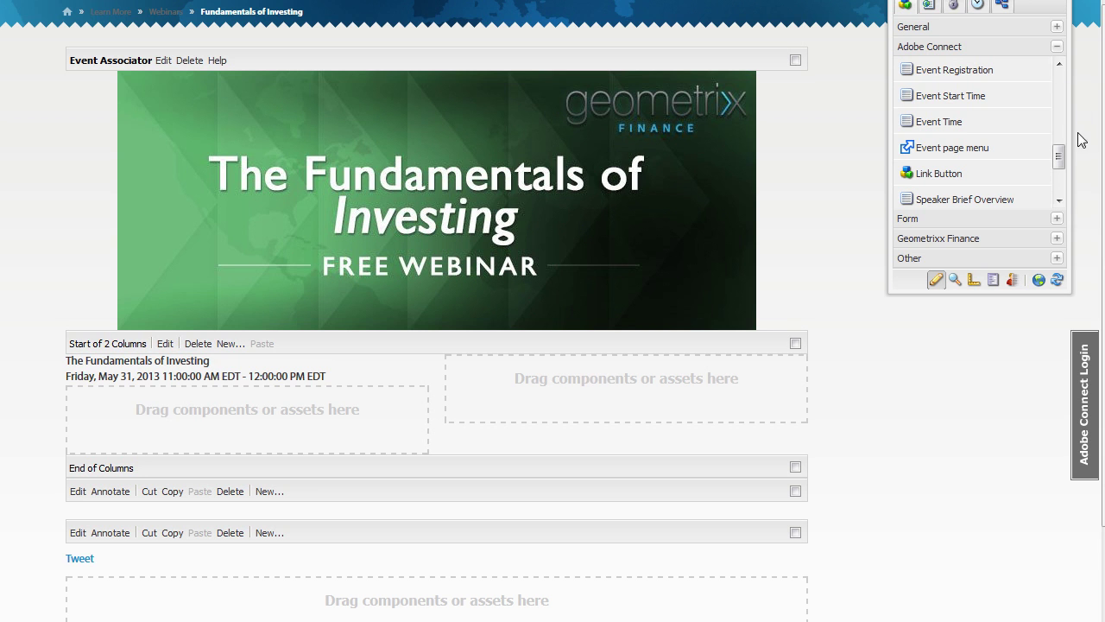
Drop the Adobe Connect Speaker Name component into the right column.
left_click_drag(1058, 157, 1057, 171)
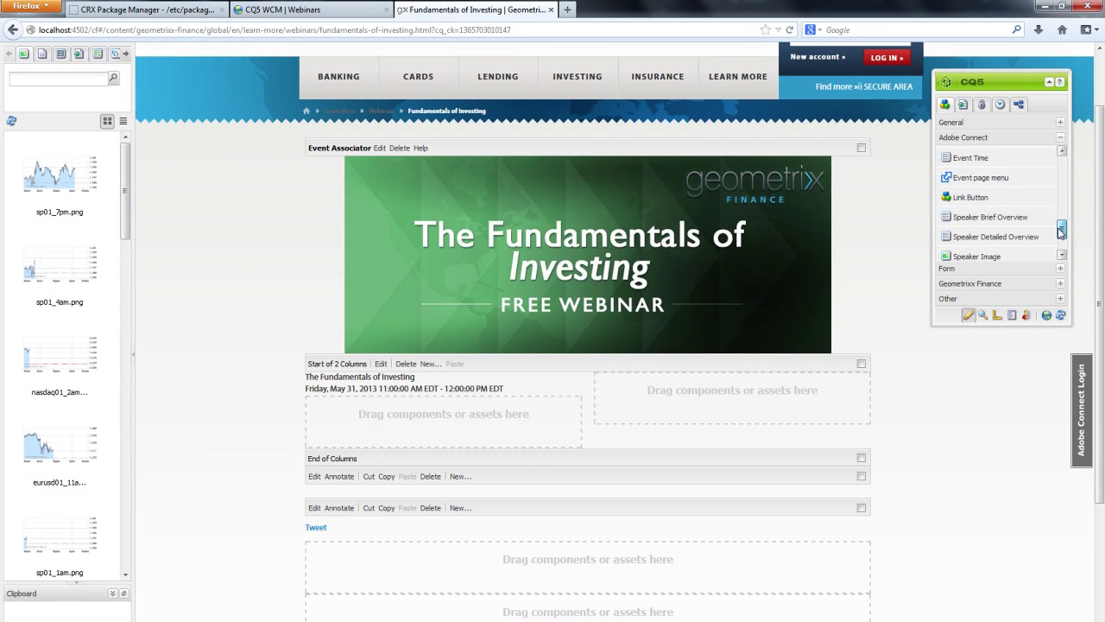
left_click_drag(1061, 231, 701, 427)
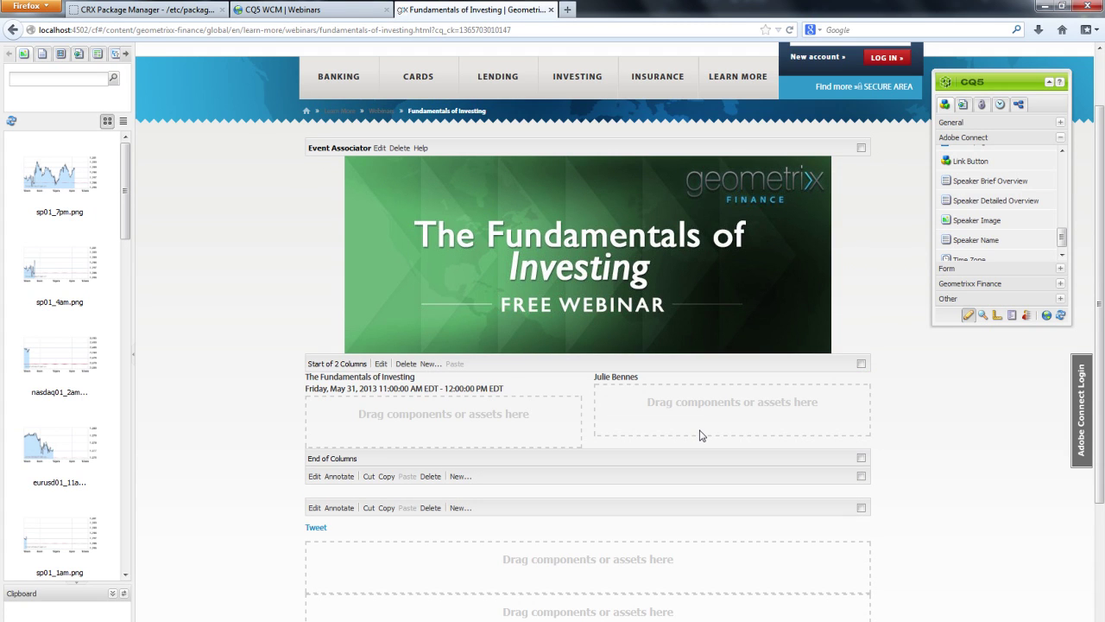
scroll(1062, 242, "down", 1)
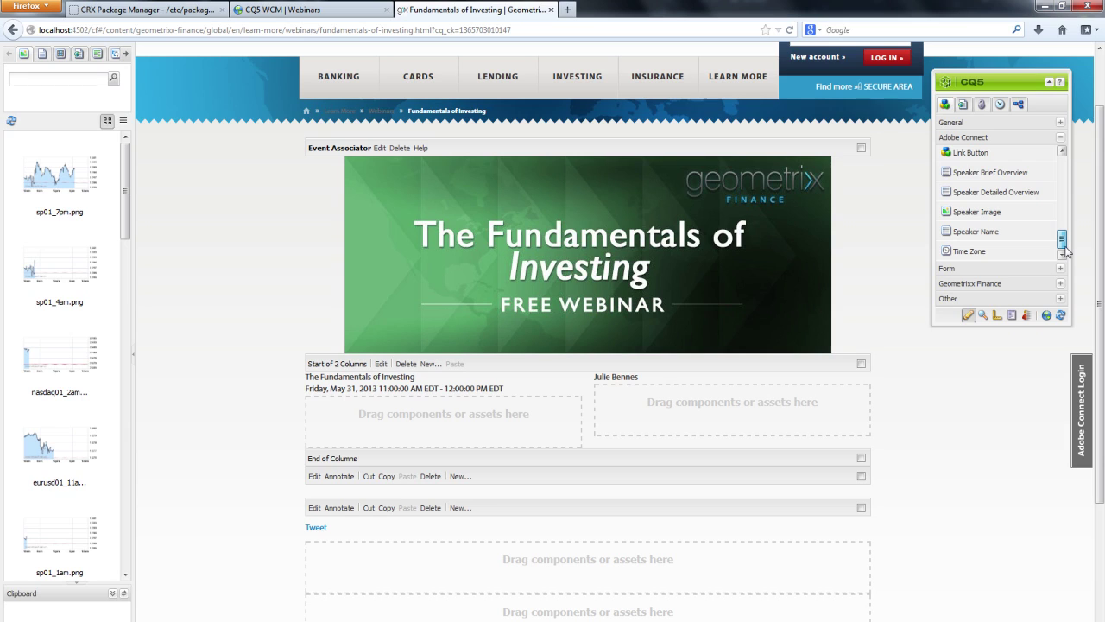